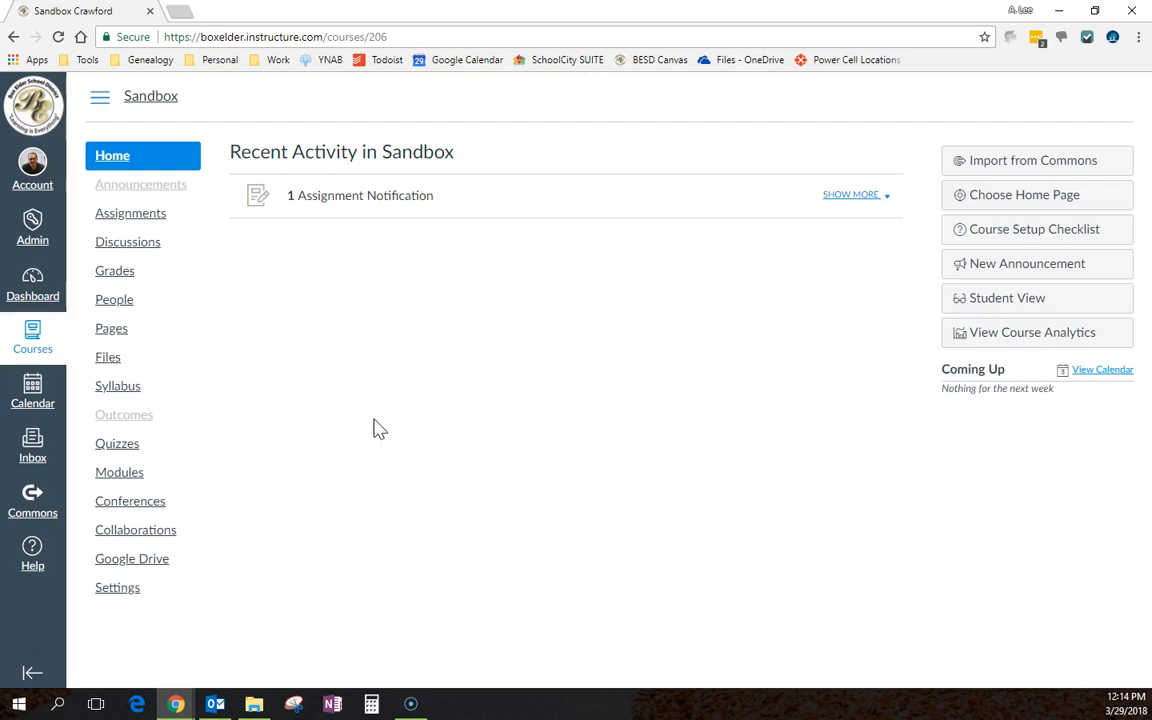
Open the Sandbox course's Modules page and collapse each of its four modules
click(381, 405)
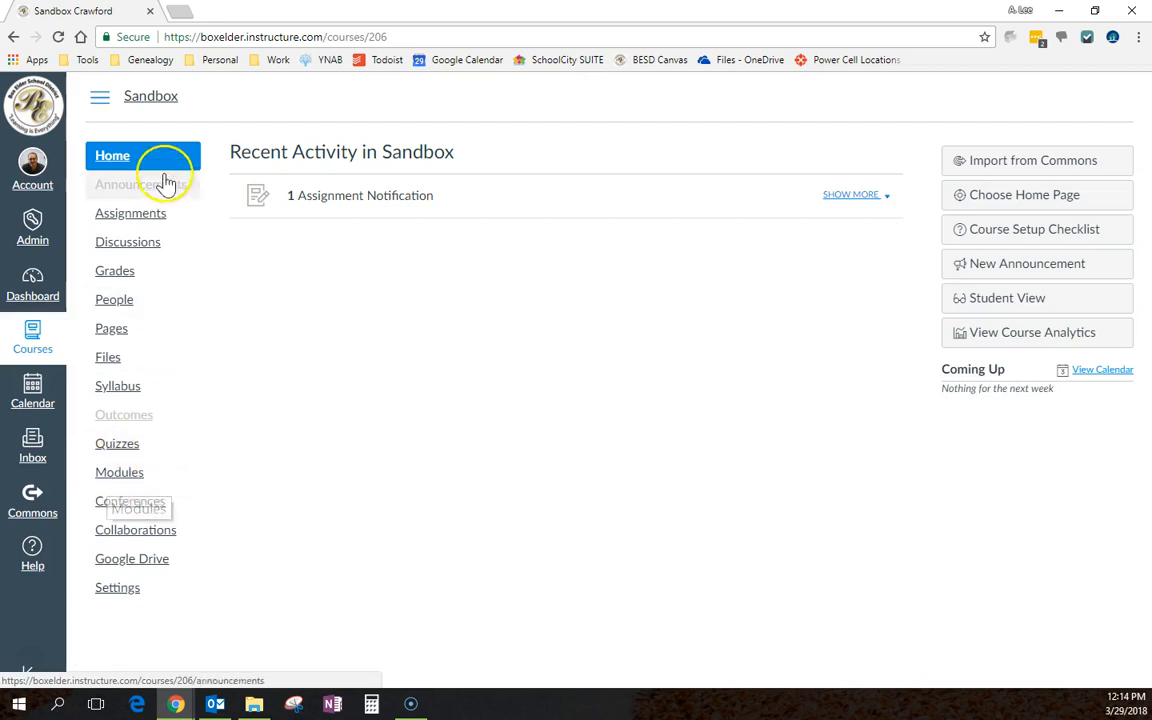
click(122, 473)
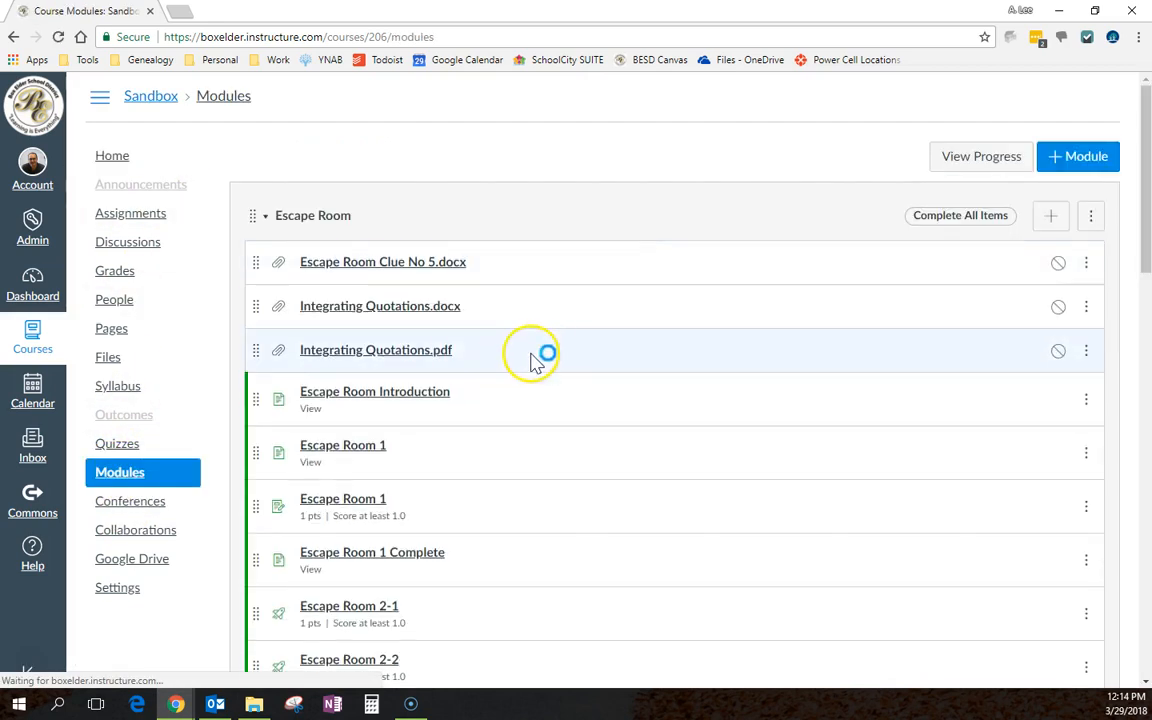
click(268, 220)
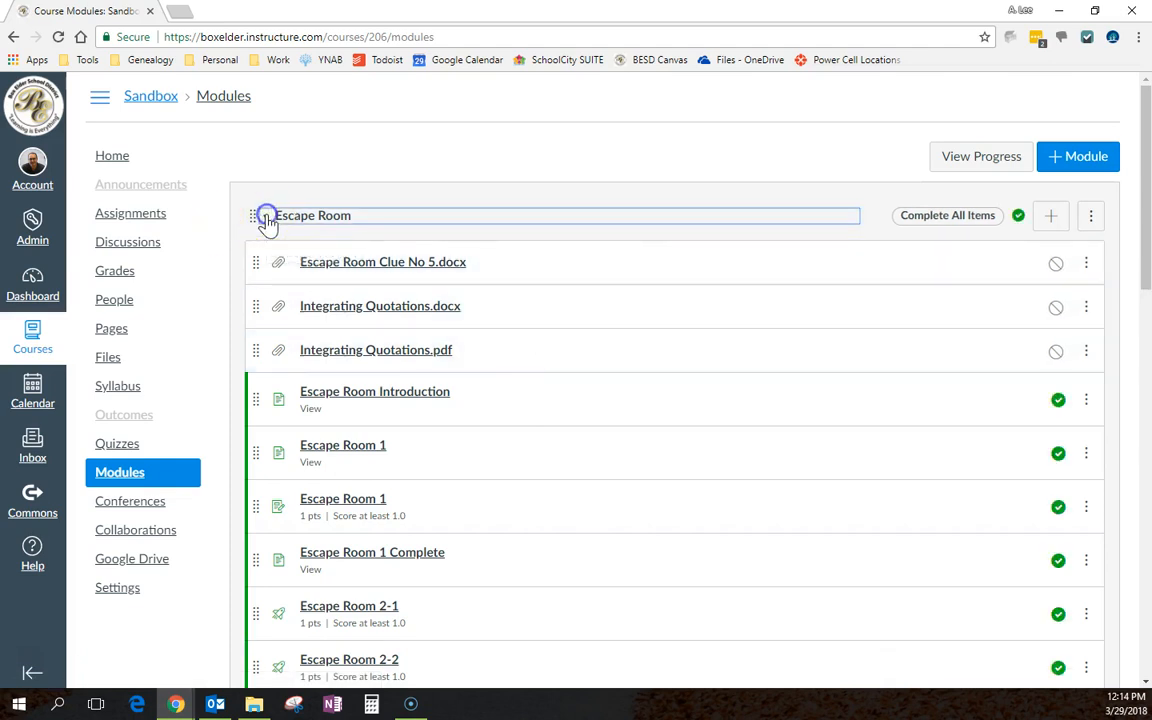
click(267, 287)
click(265, 352)
click(265, 418)
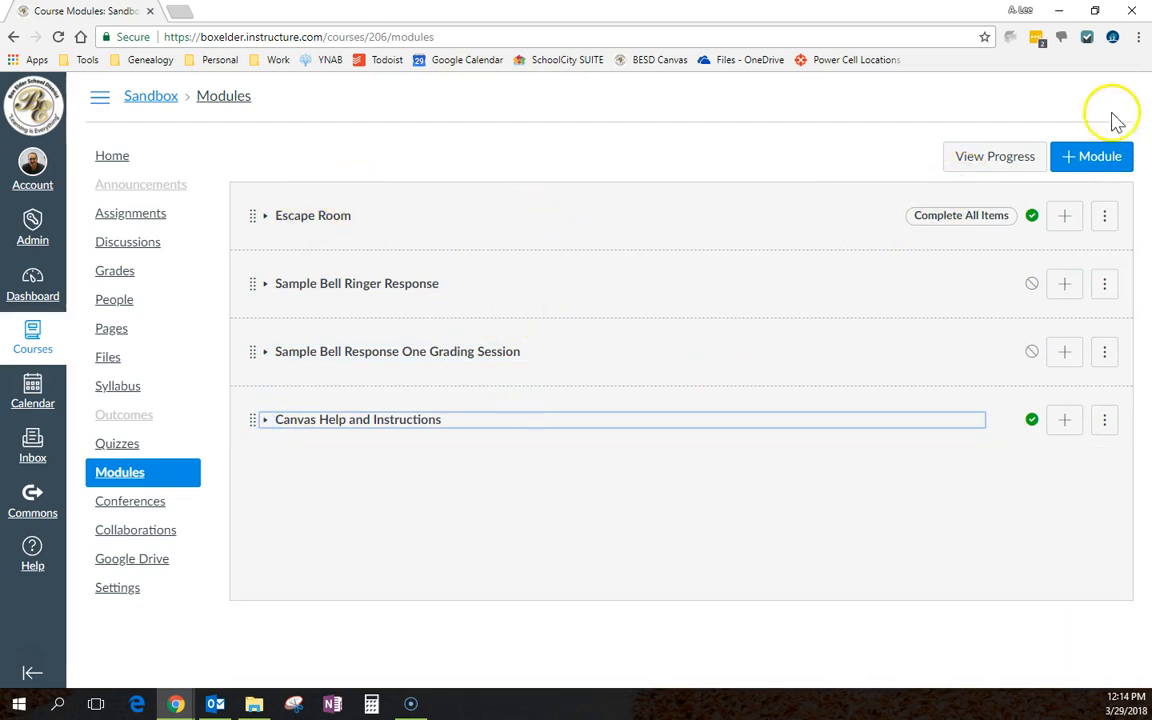
Add a new module named 'sample module' without a lock-until date
click(1077, 162)
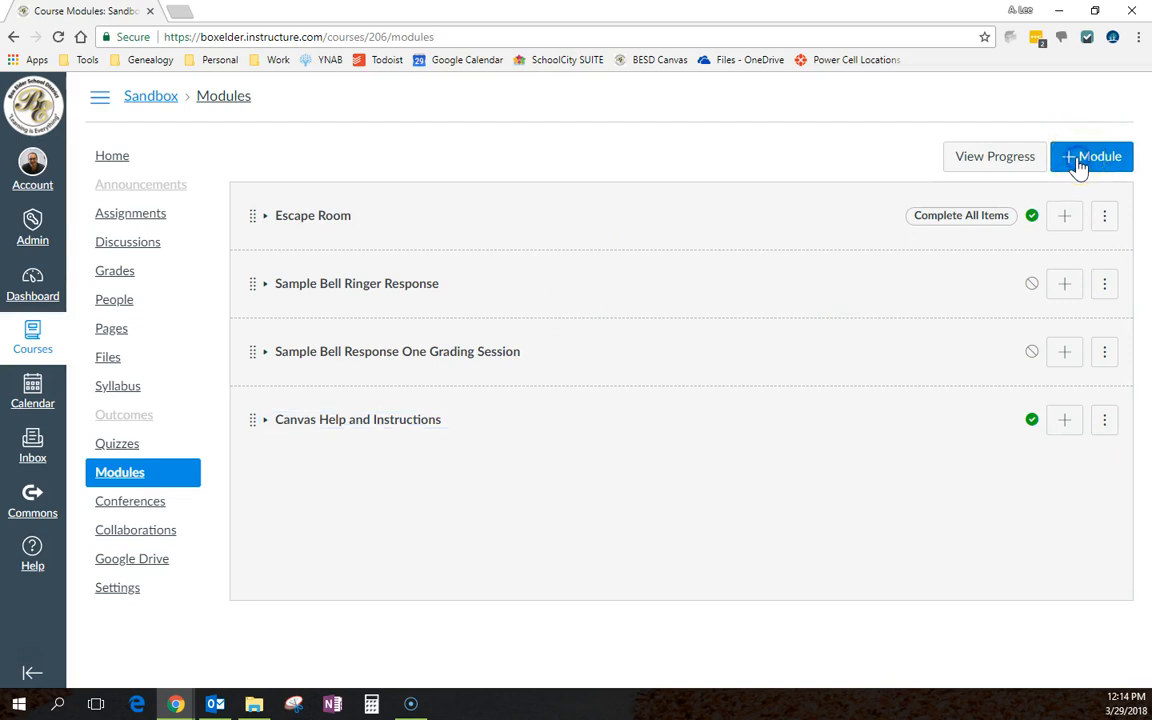
click(486, 305)
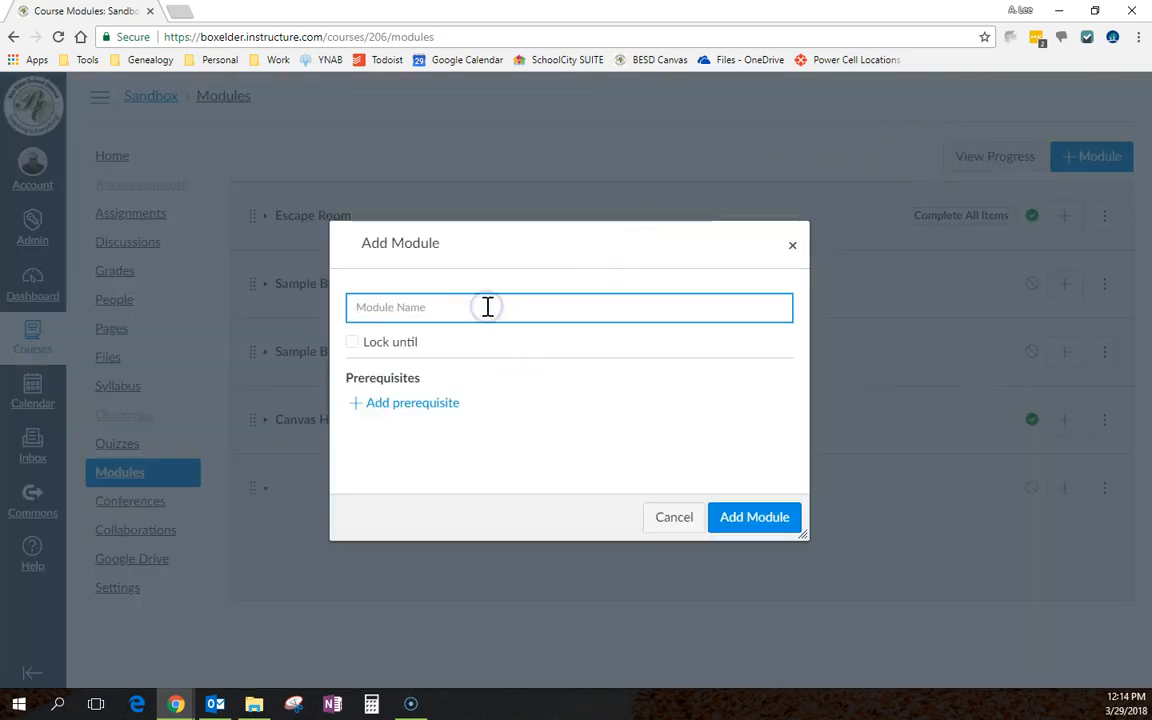
text(sample module)
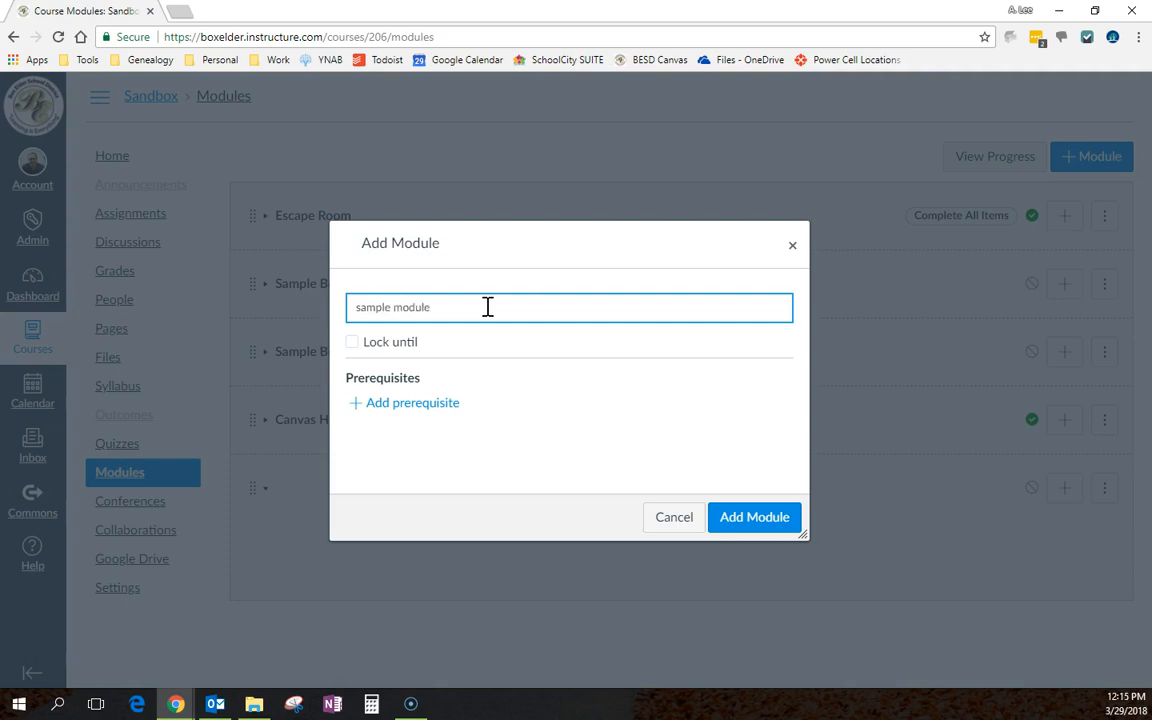
click(353, 344)
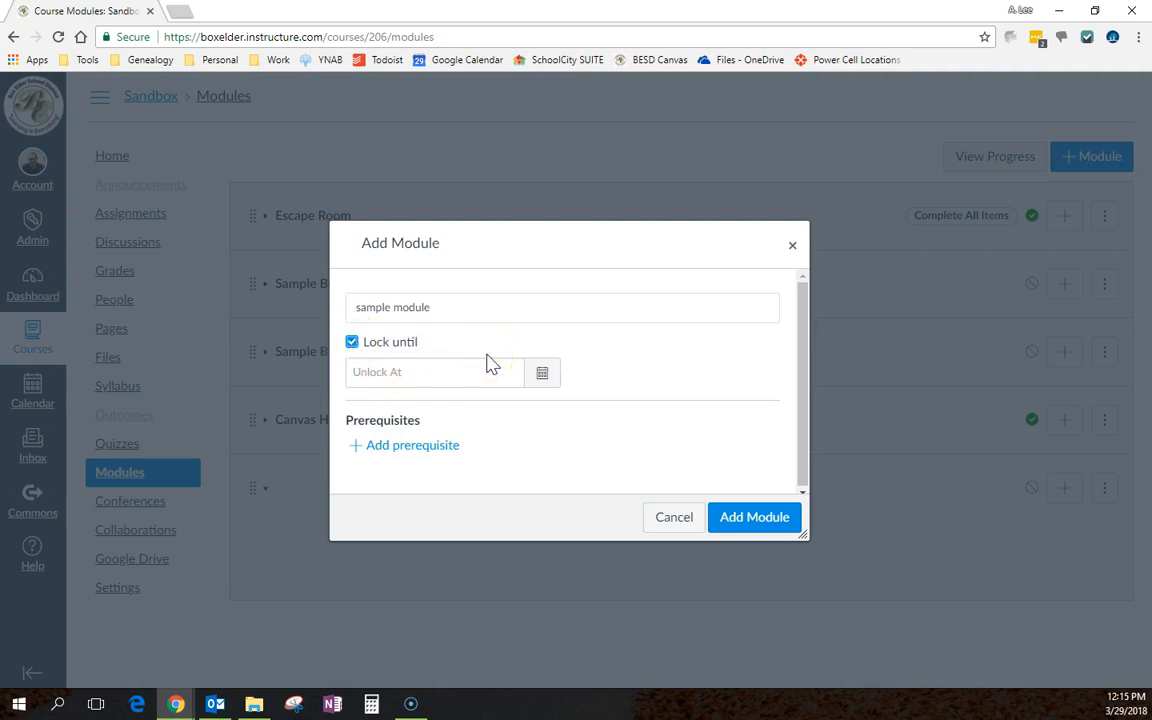
click(351, 343)
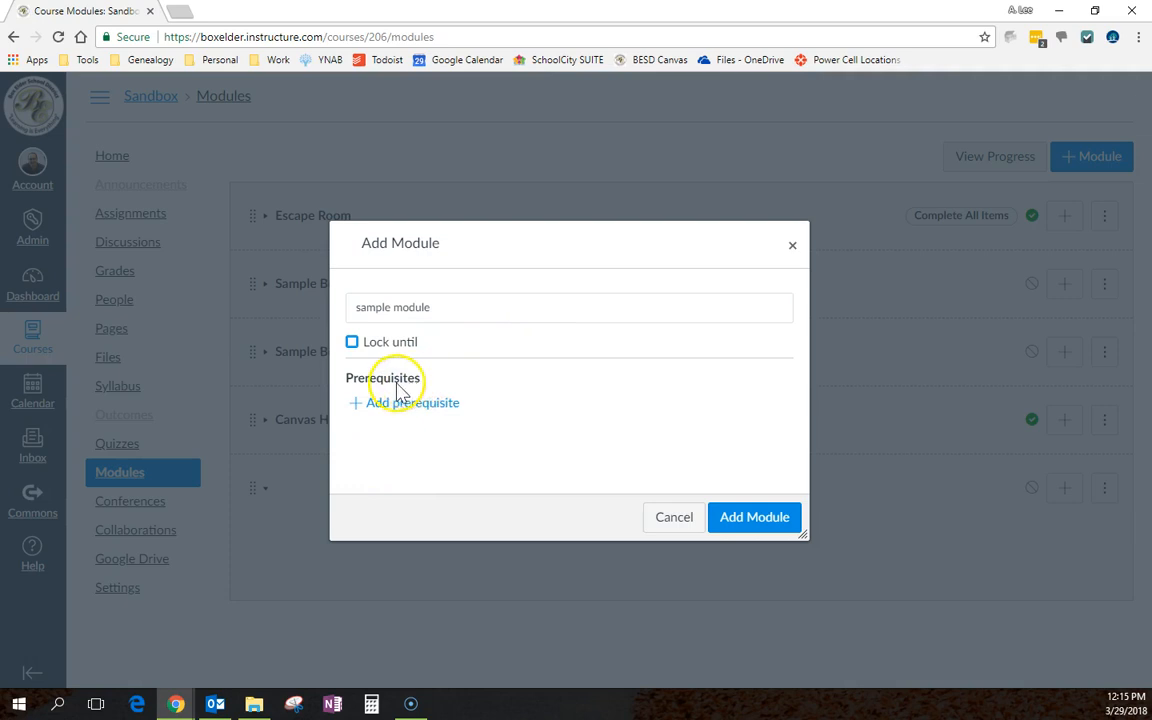
click(750, 516)
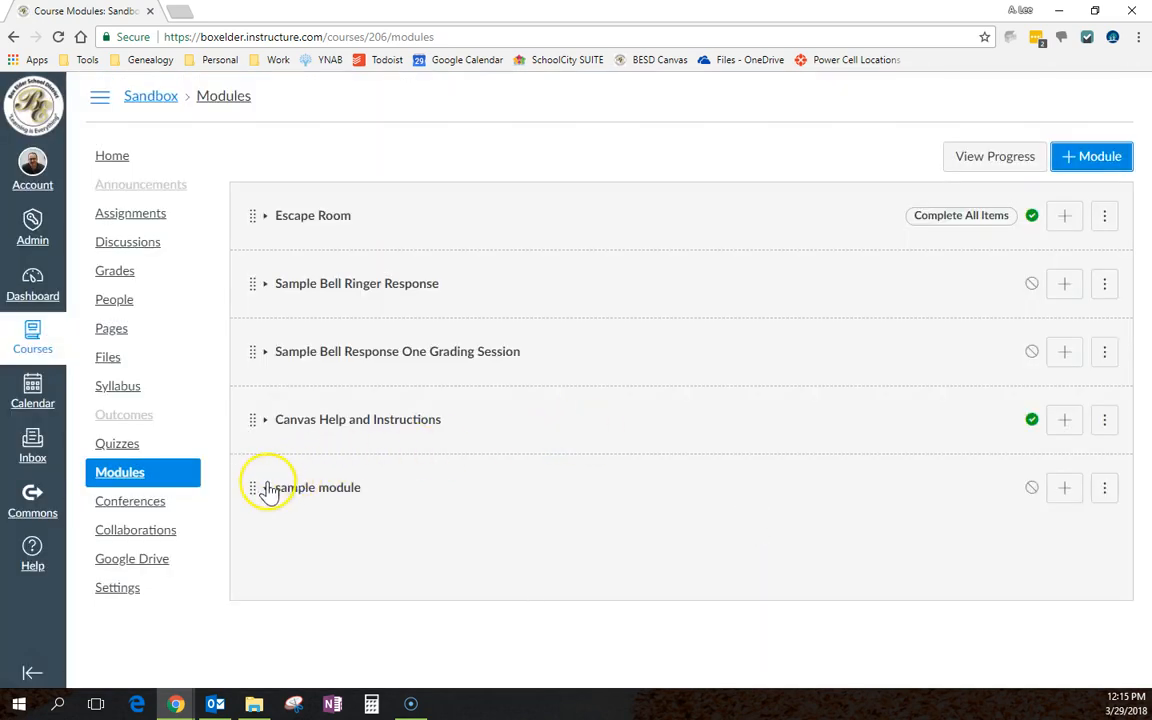
Move 'sample module' to the top of the module list and publish it
drag(253, 489, 250, 230)
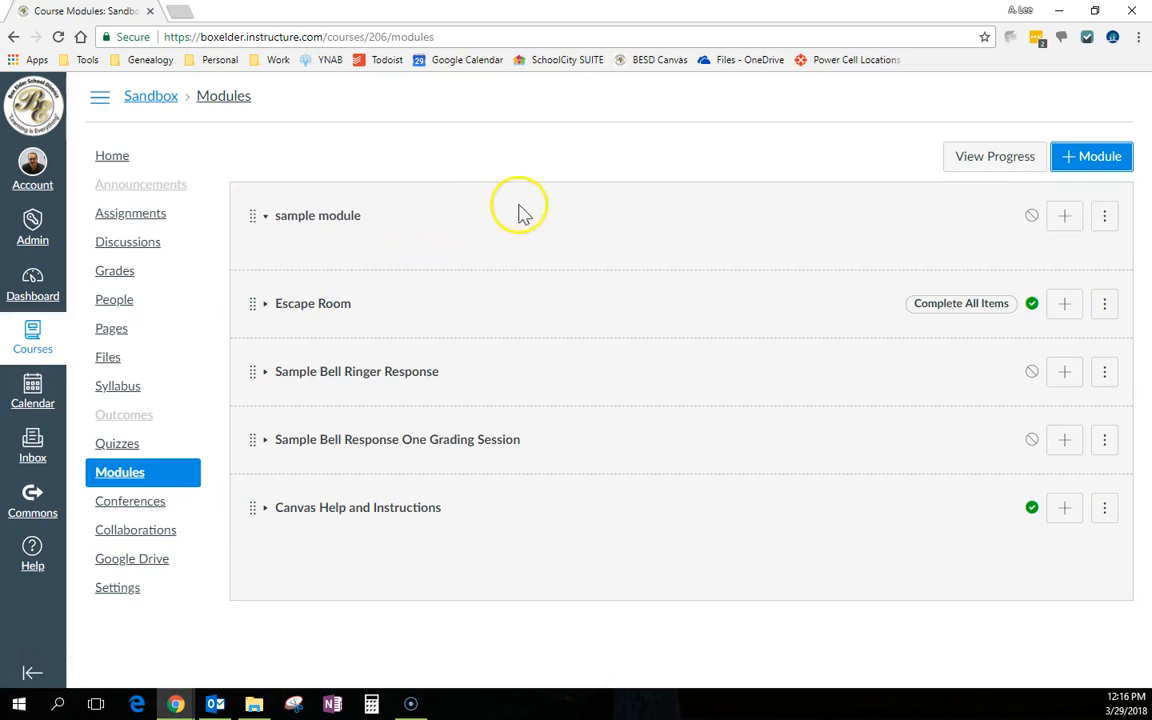
click(1032, 220)
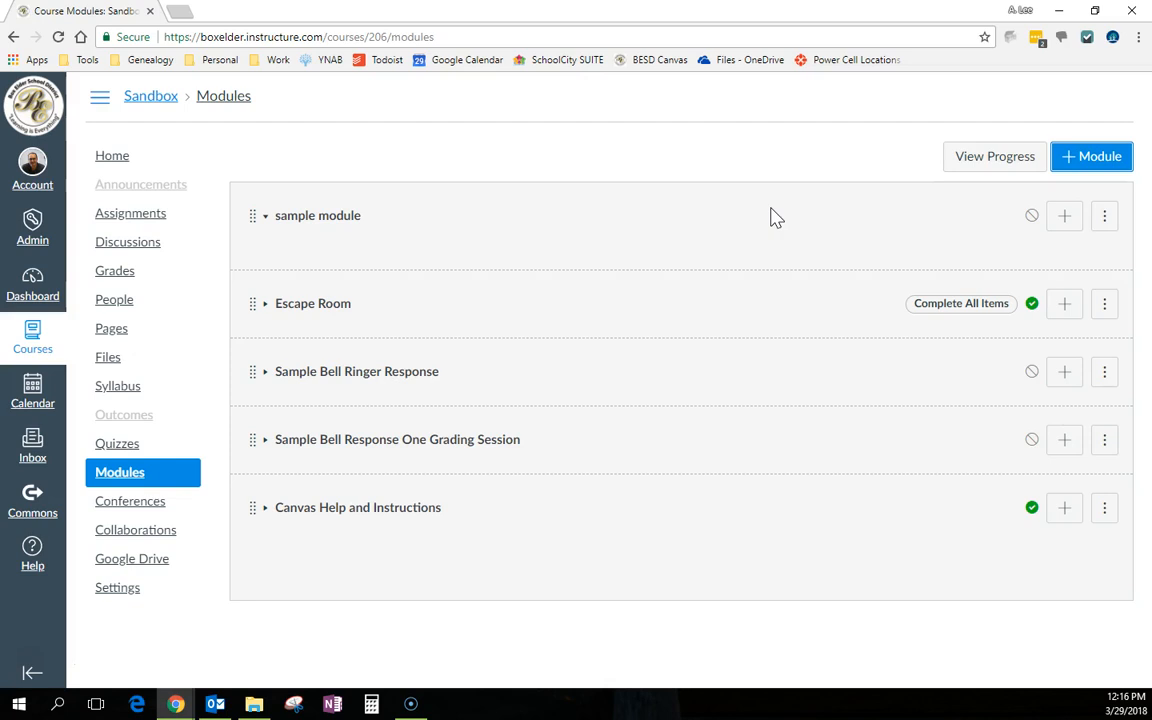
click(1032, 218)
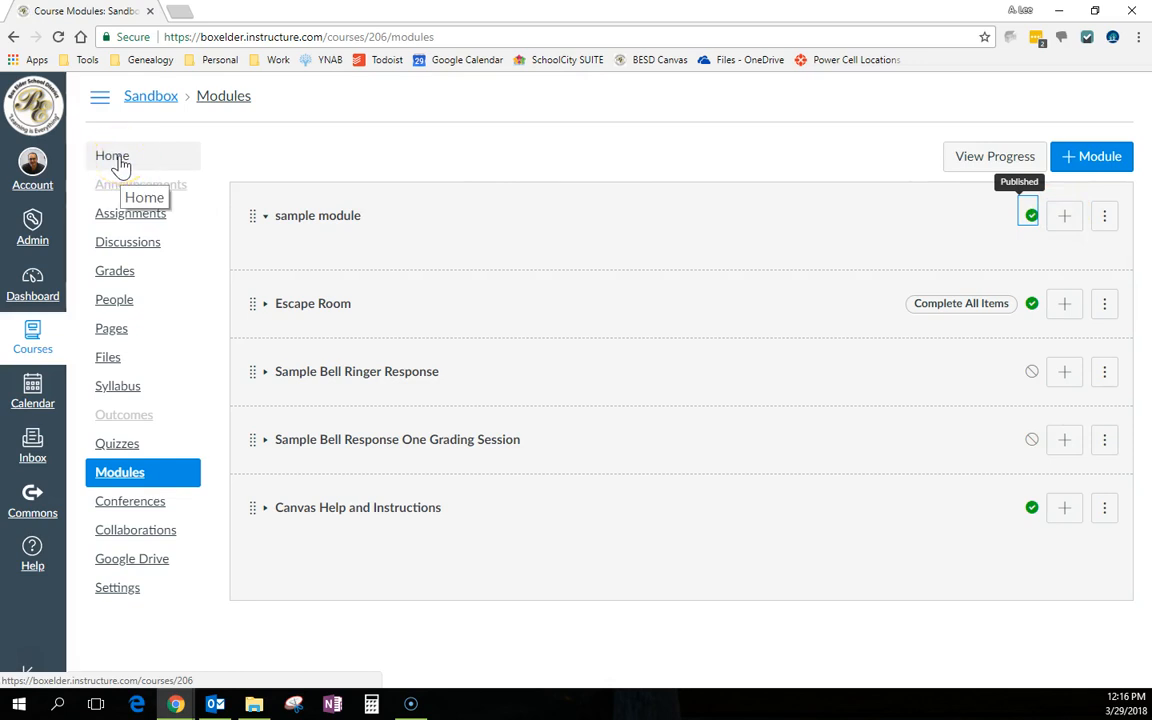
Open the Dashboard in a new browser tab and switch to it
right_click(57, 297)
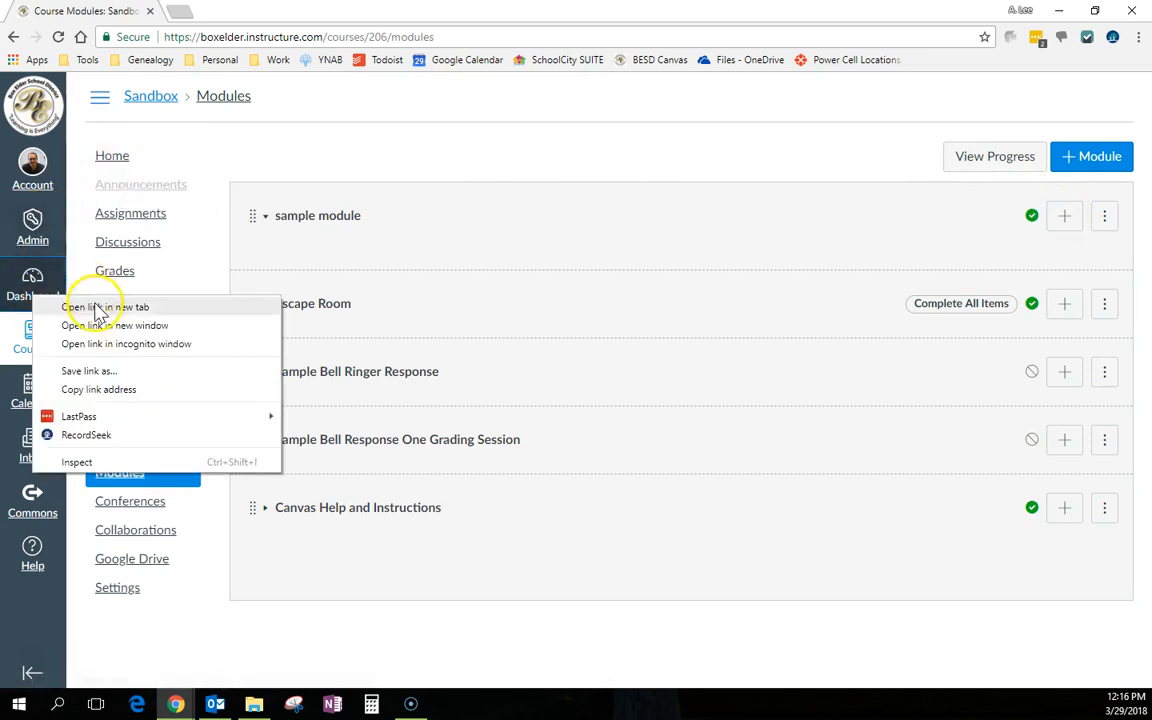
click(80, 304)
click(218, 12)
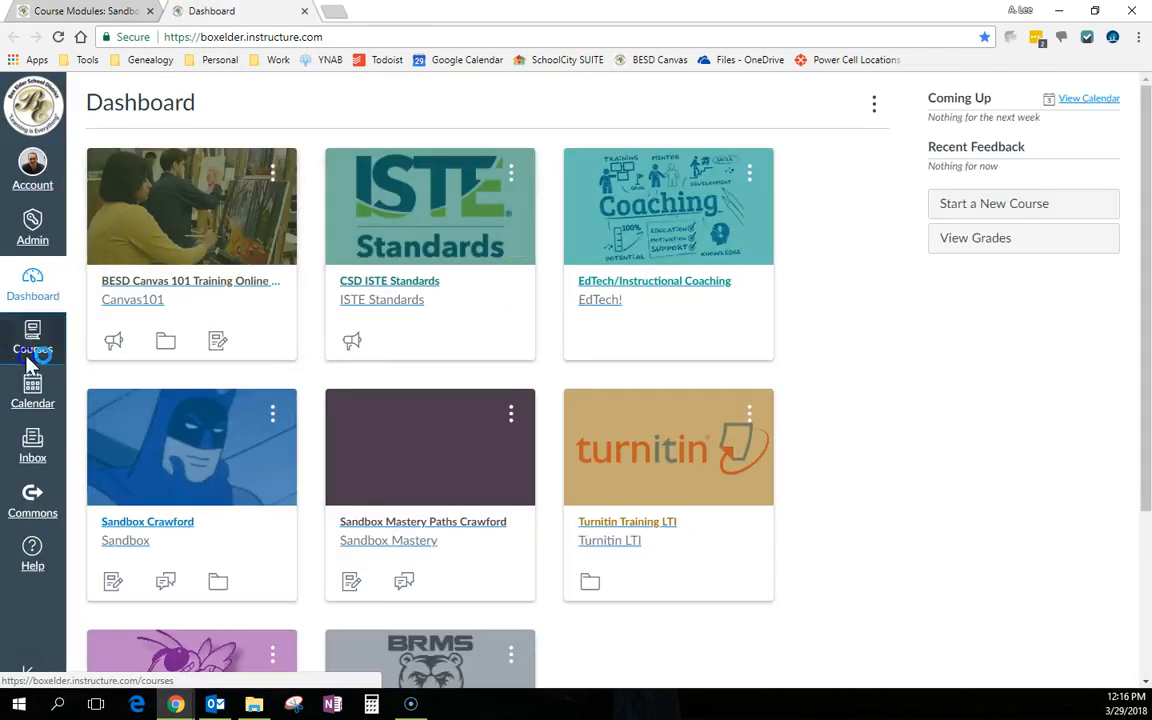
Open the Modules page of the BESD Canvas 101 Training - 2017-18 course from All Courses
click(32, 342)
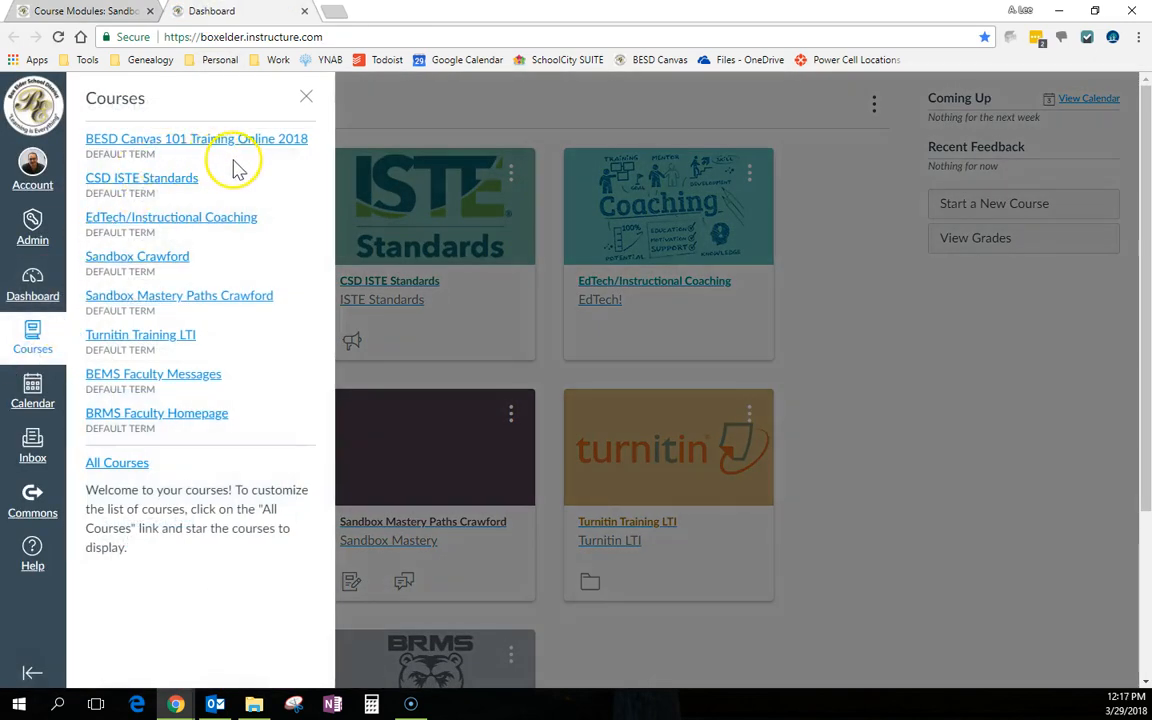
click(117, 463)
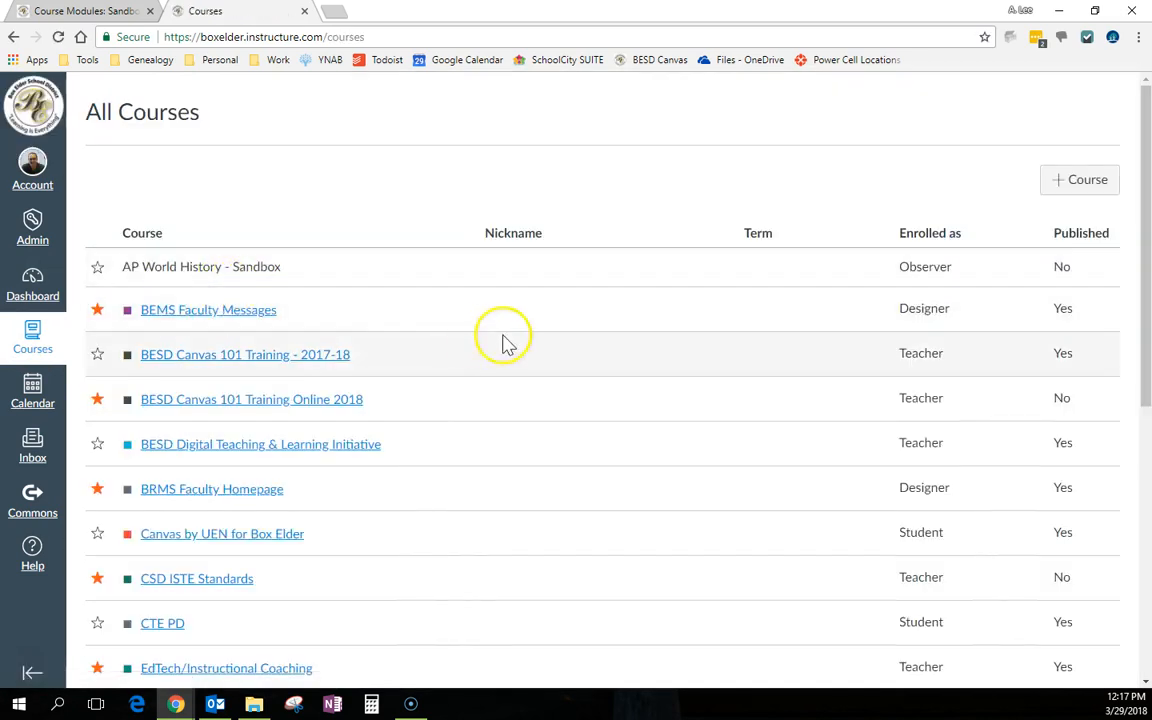
click(308, 360)
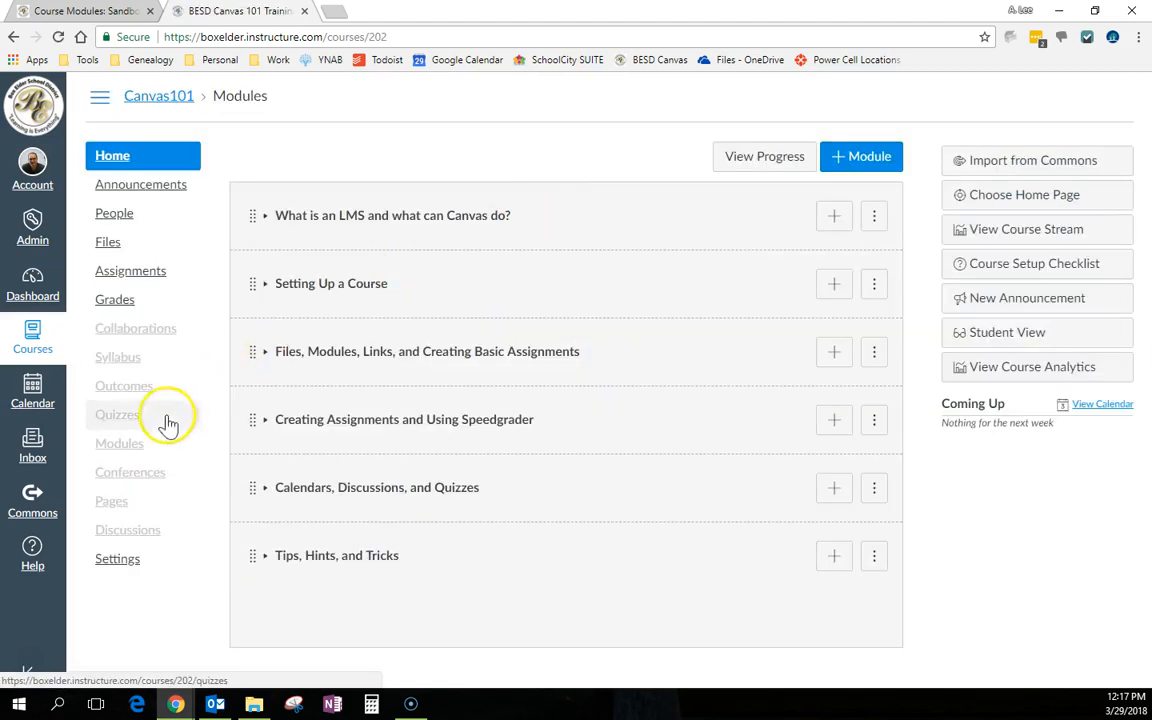
click(129, 442)
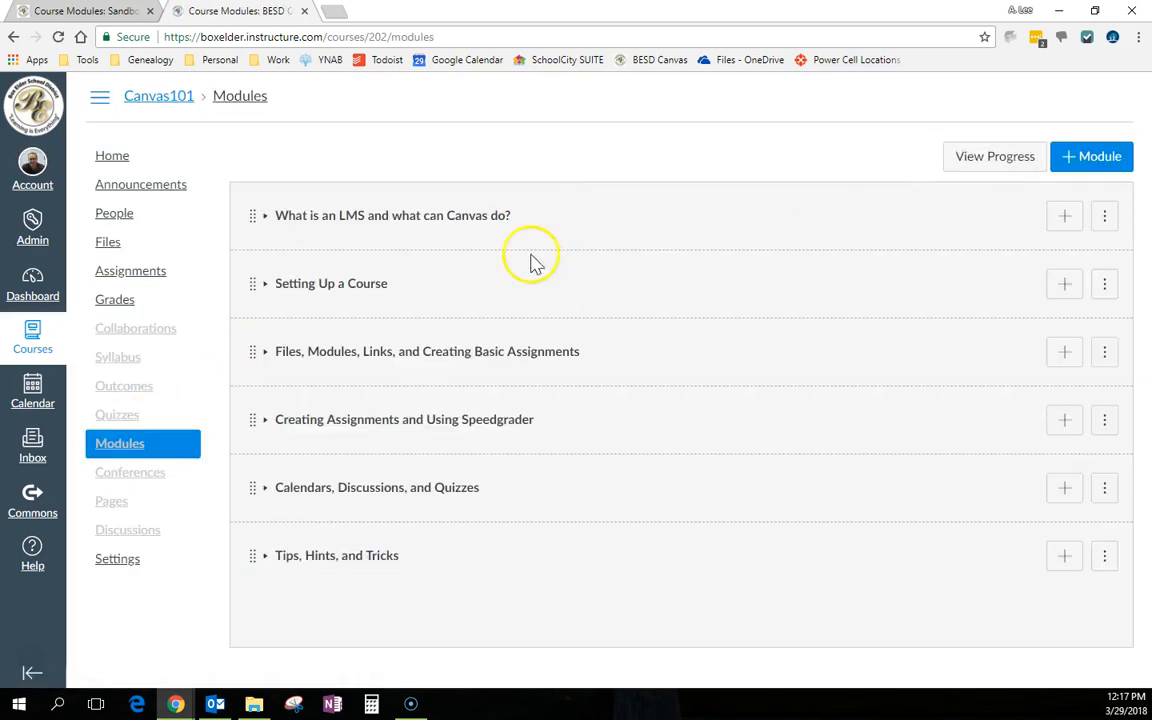
Expand the Calendars, Discussions, and Quizzes module and review its items
click(269, 489)
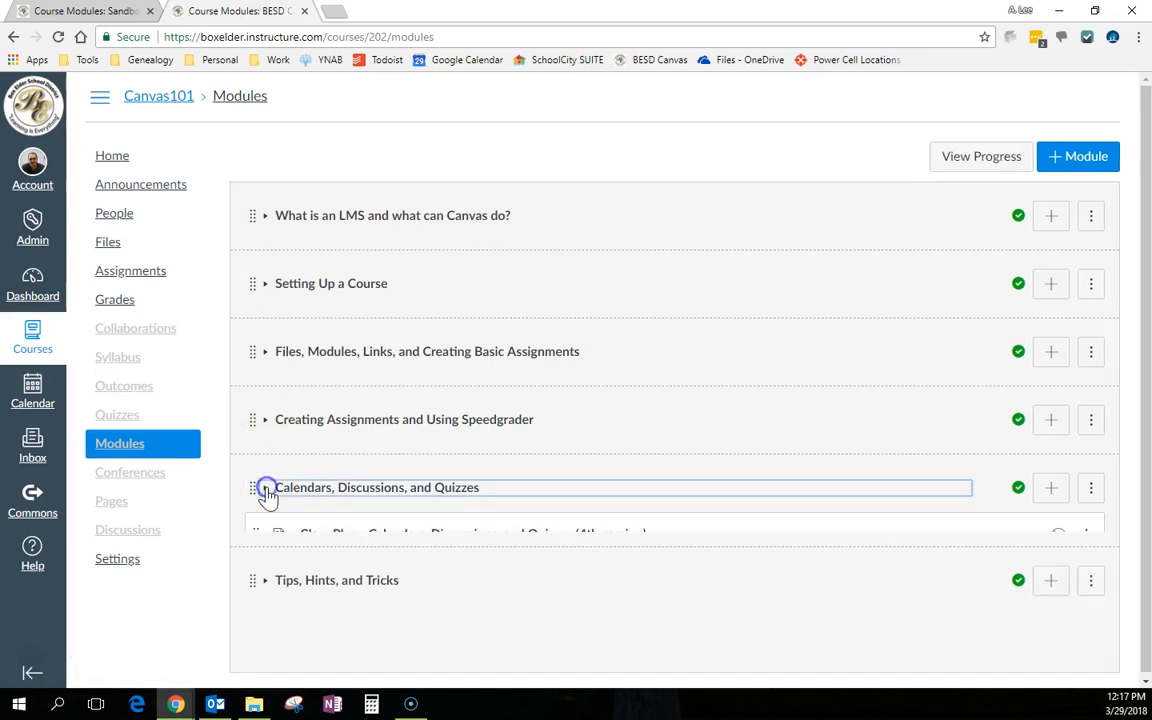
scroll(700, 370, down, 1)
scroll(752, 350, down, 4)
scroll(740, 355, up, 2)
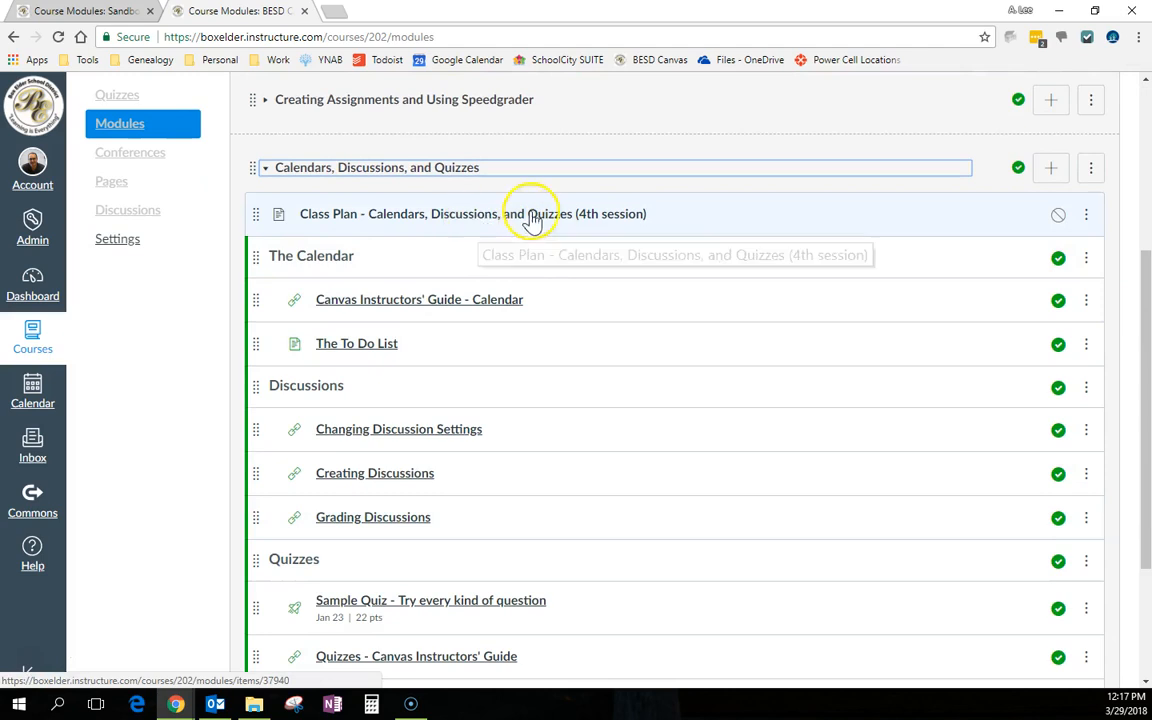
scroll(820, 228, down, 1)
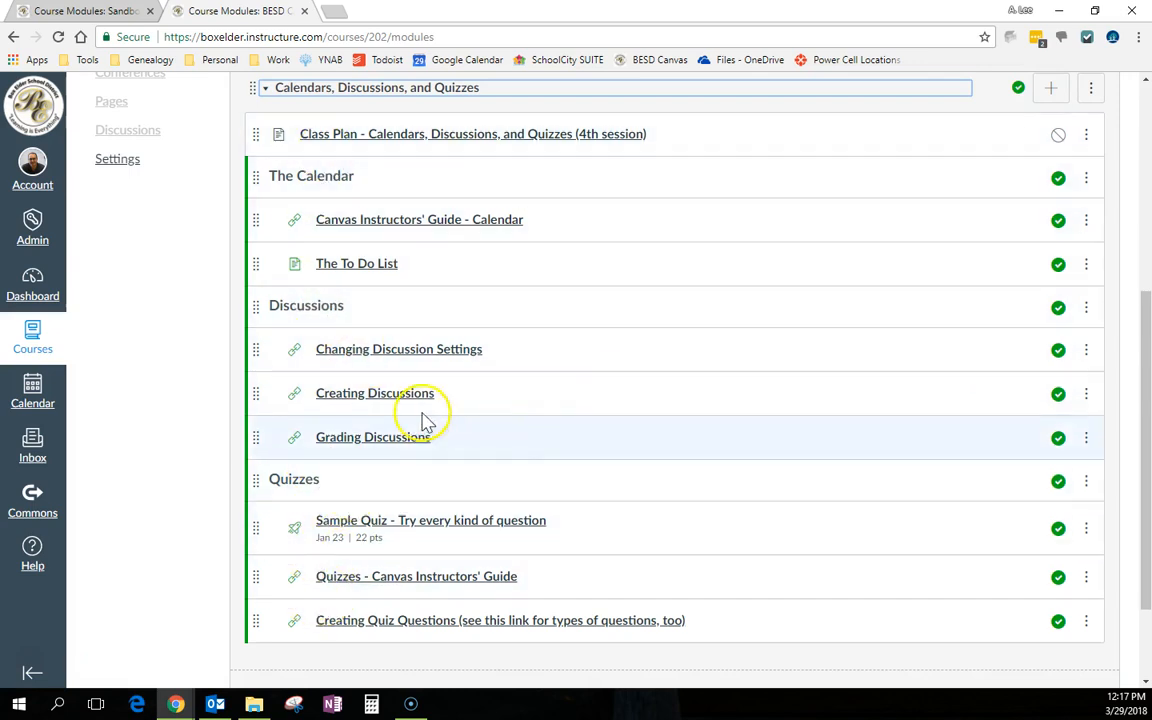
Back in the Sandbox tab, start adding an item to 'sample module' and choose a new assignment
click(86, 12)
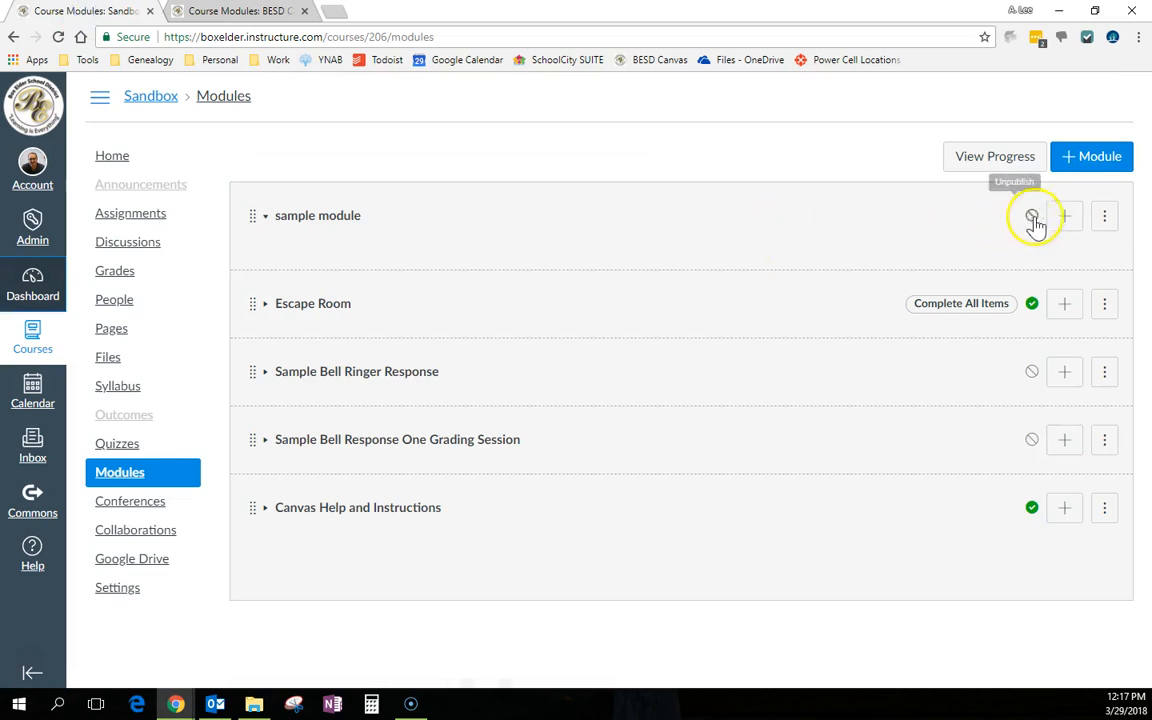
click(1066, 220)
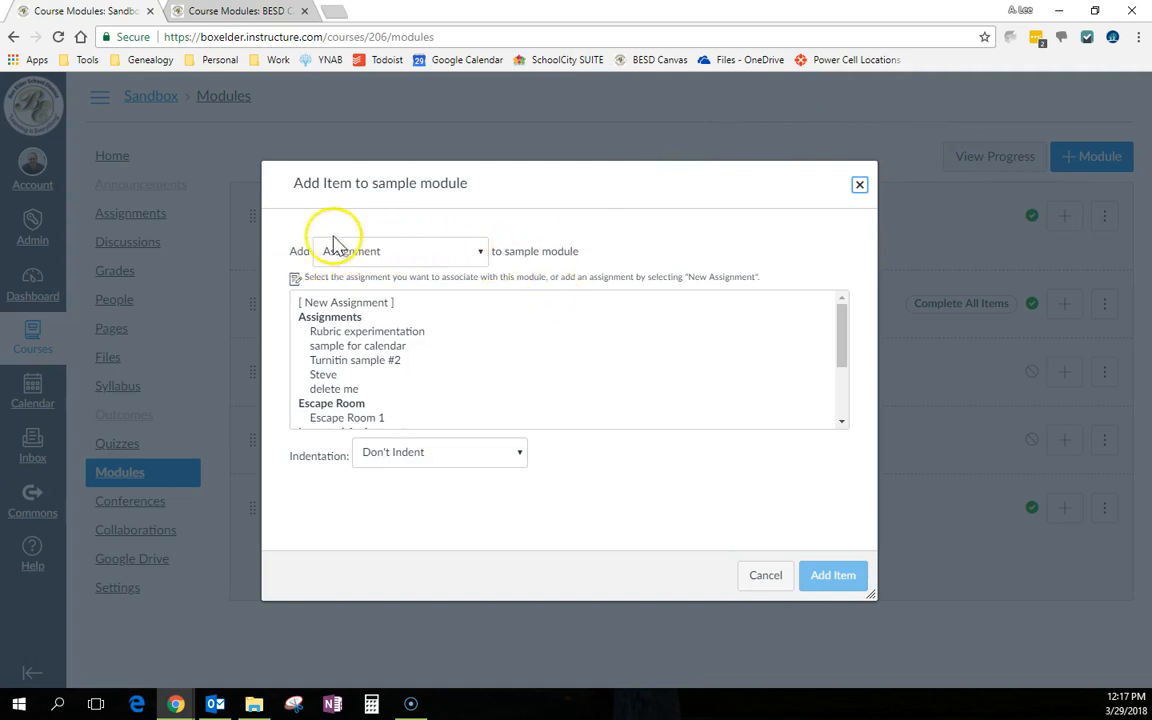
click(478, 254)
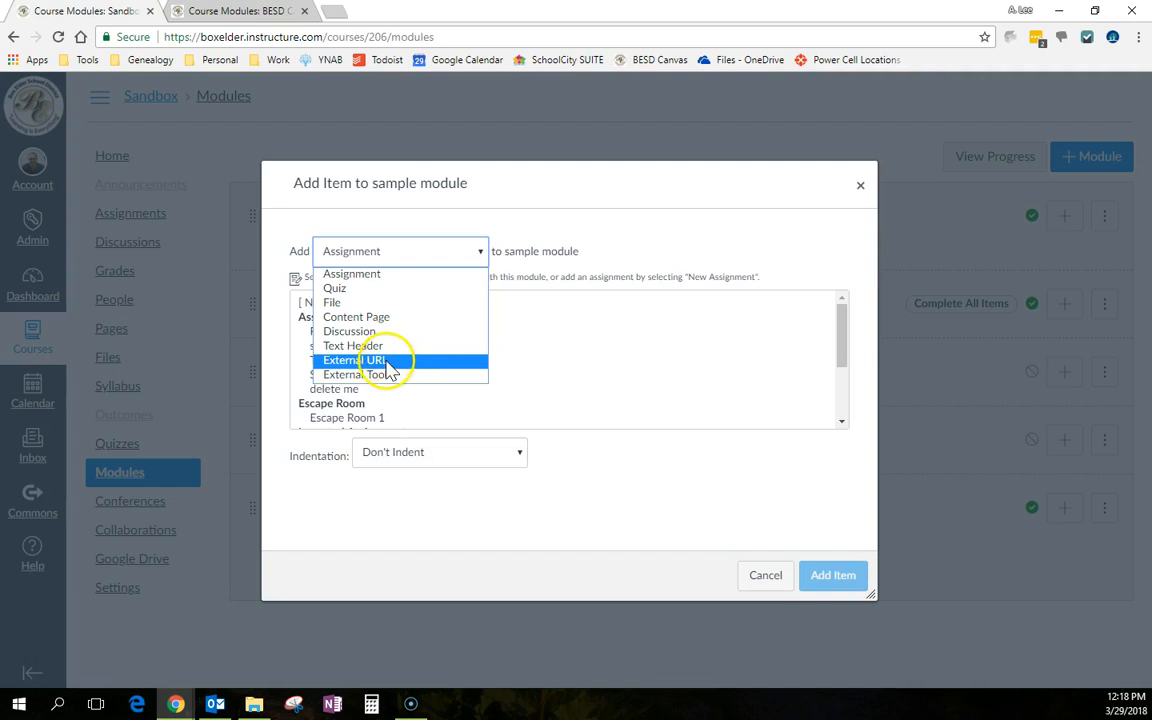
click(388, 283)
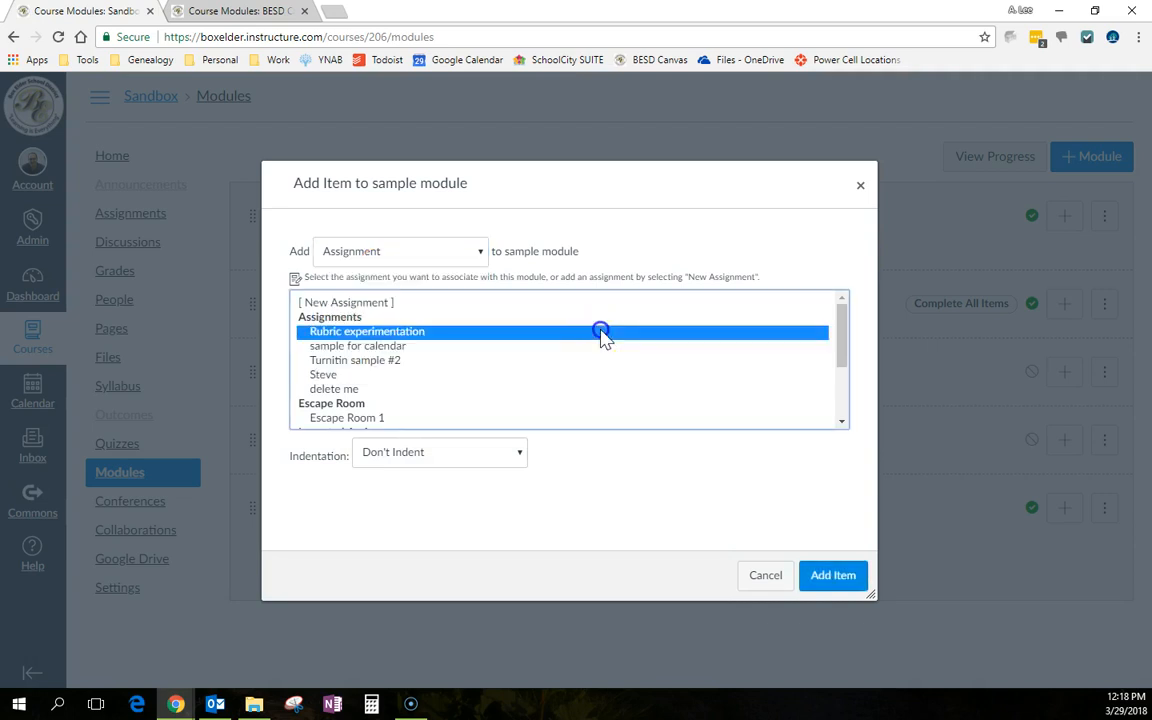
click(315, 302)
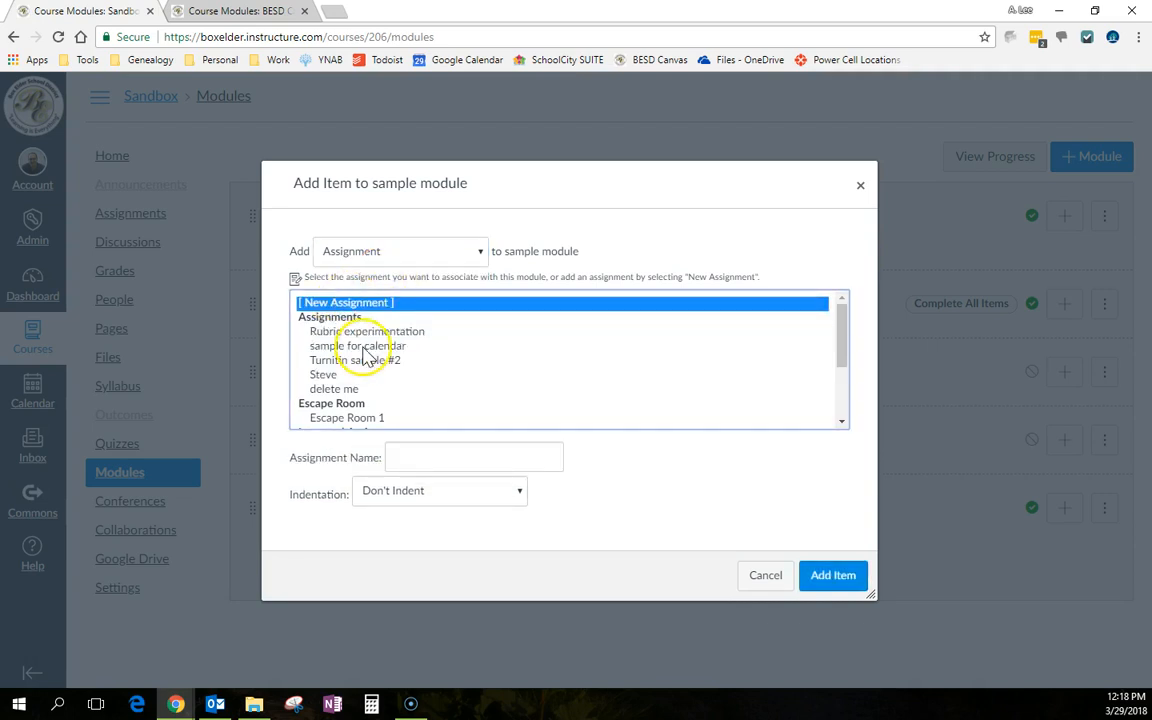
Browse the File and Content Page item types before returning to Assignment
click(405, 251)
click(388, 304)
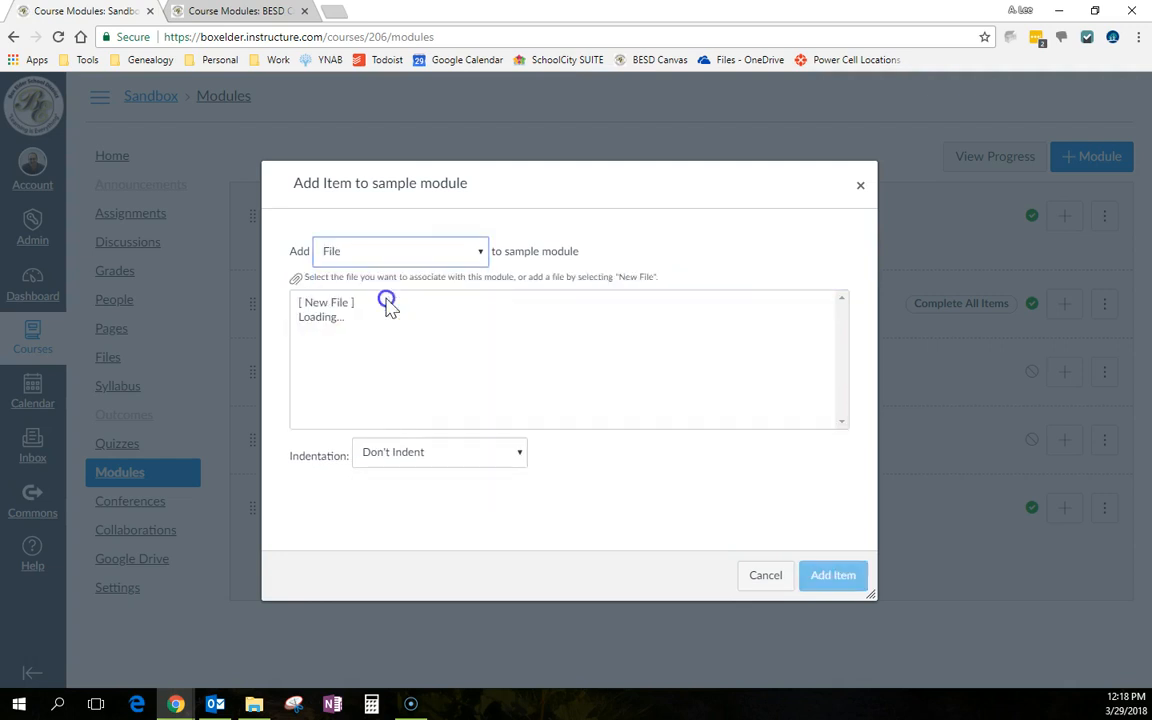
click(466, 251)
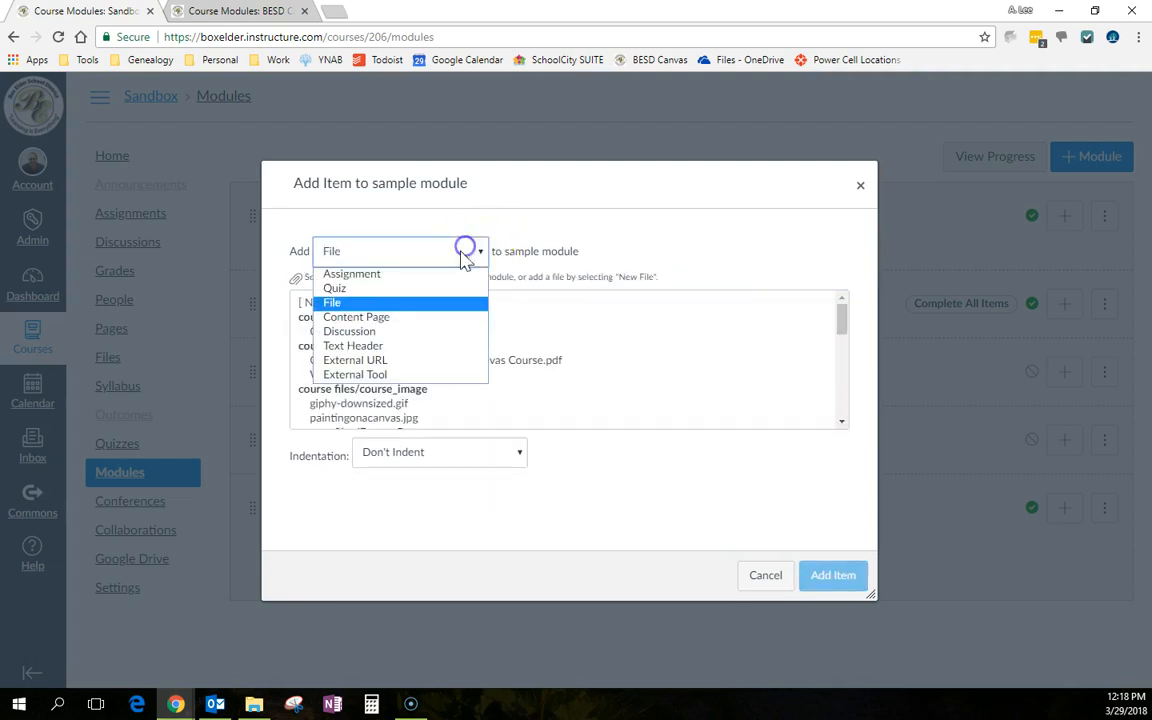
click(390, 317)
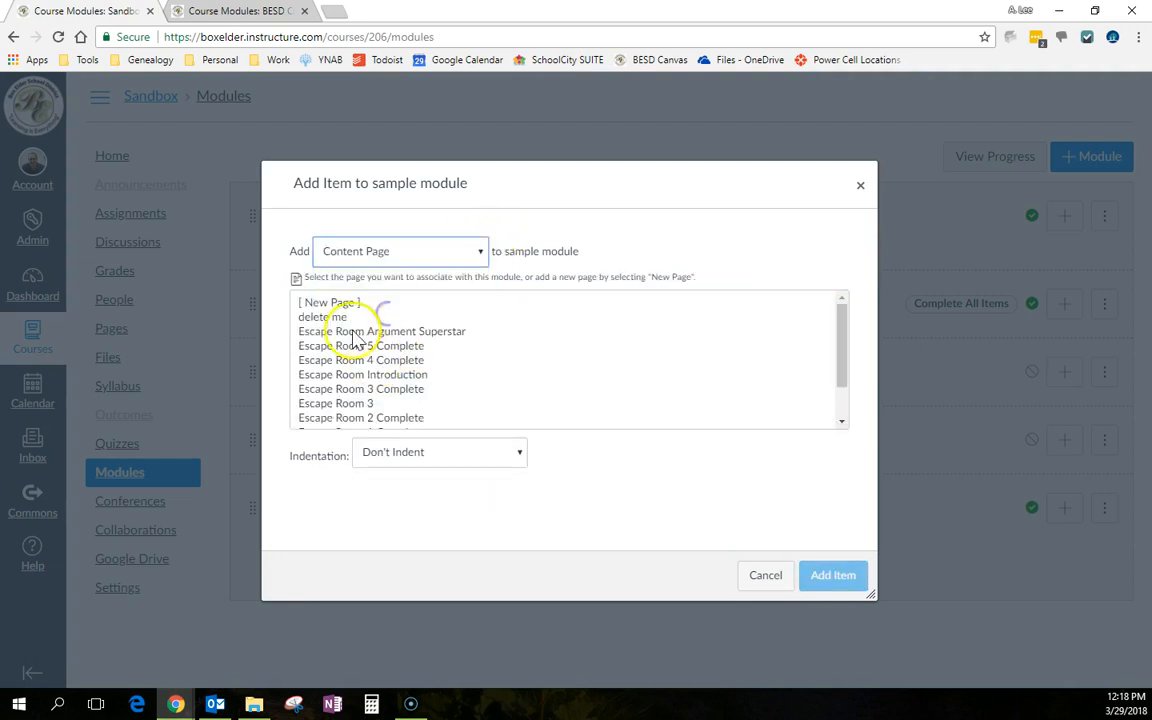
click(462, 256)
click(418, 272)
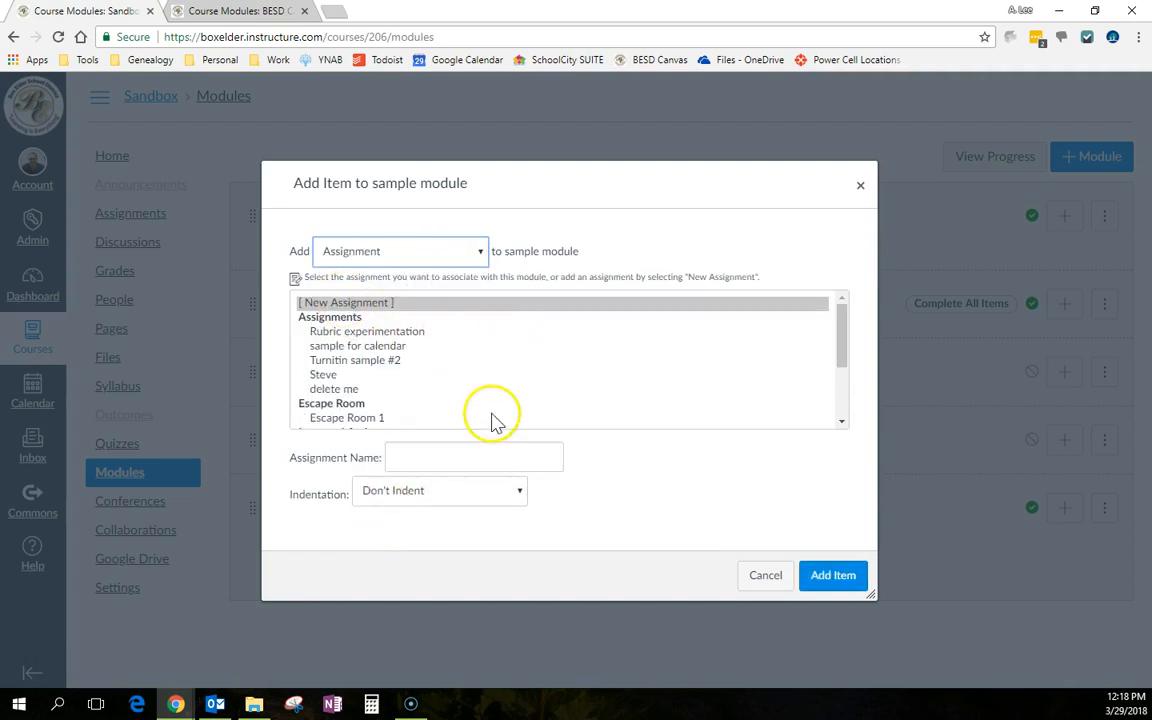
Review the indentation and item type options, then return to the Canvas101 course tab
click(502, 498)
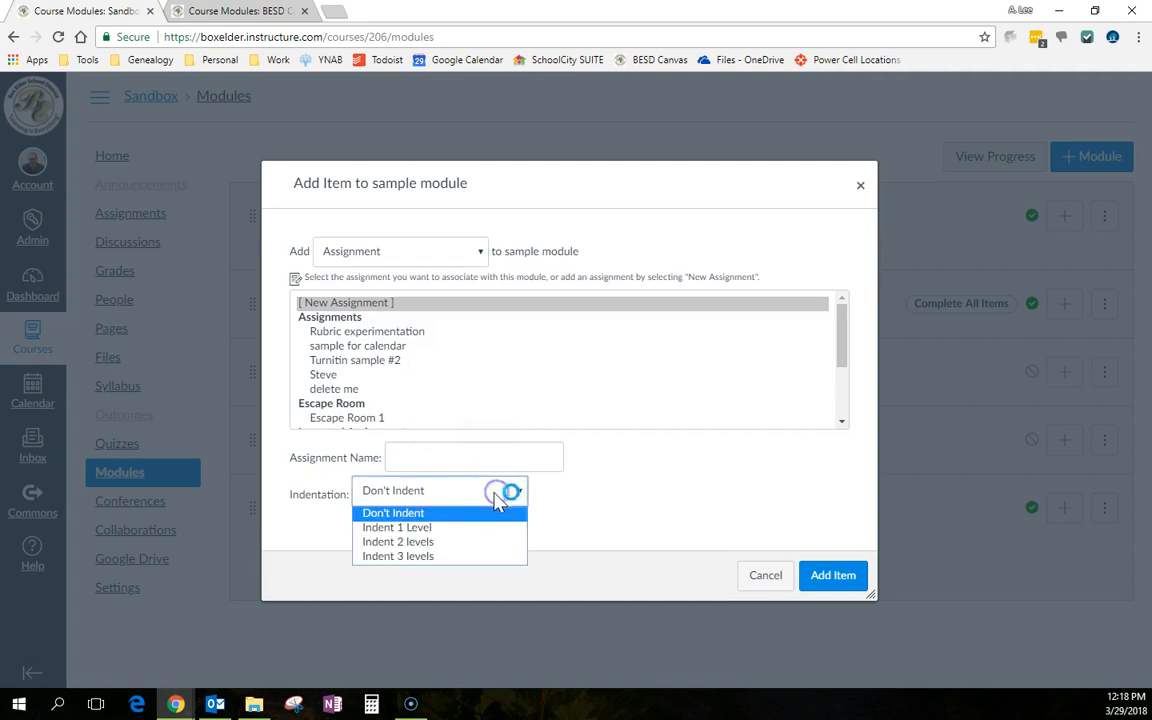
click(432, 513)
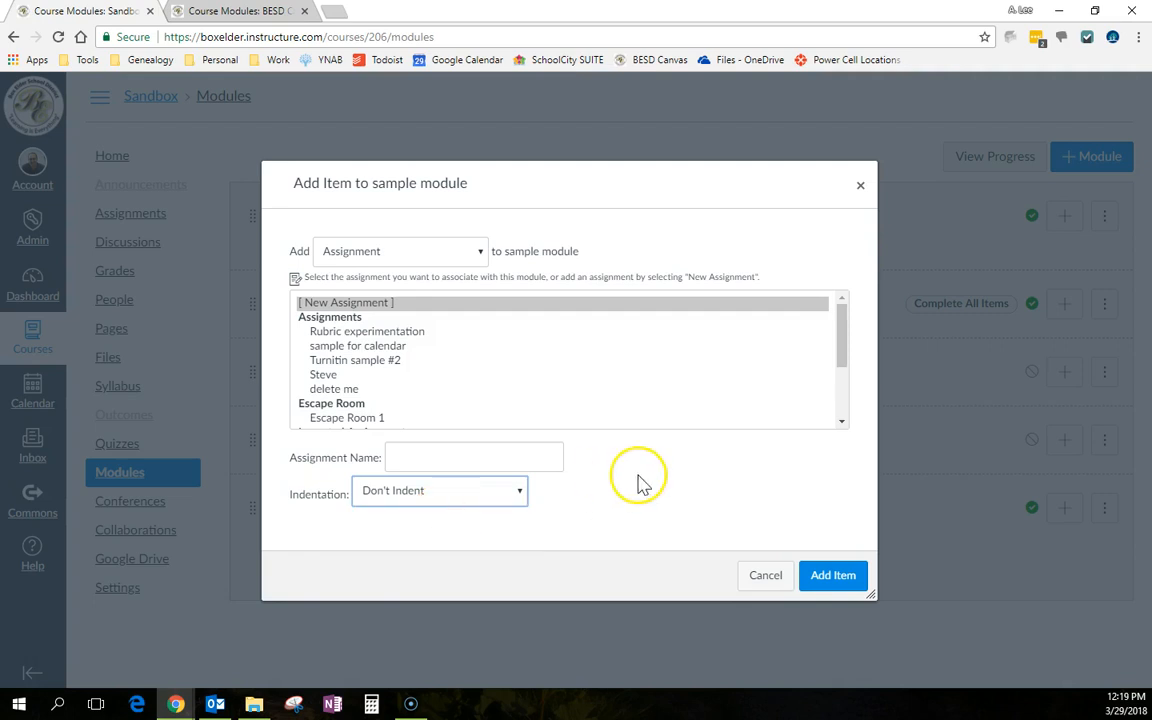
click(482, 252)
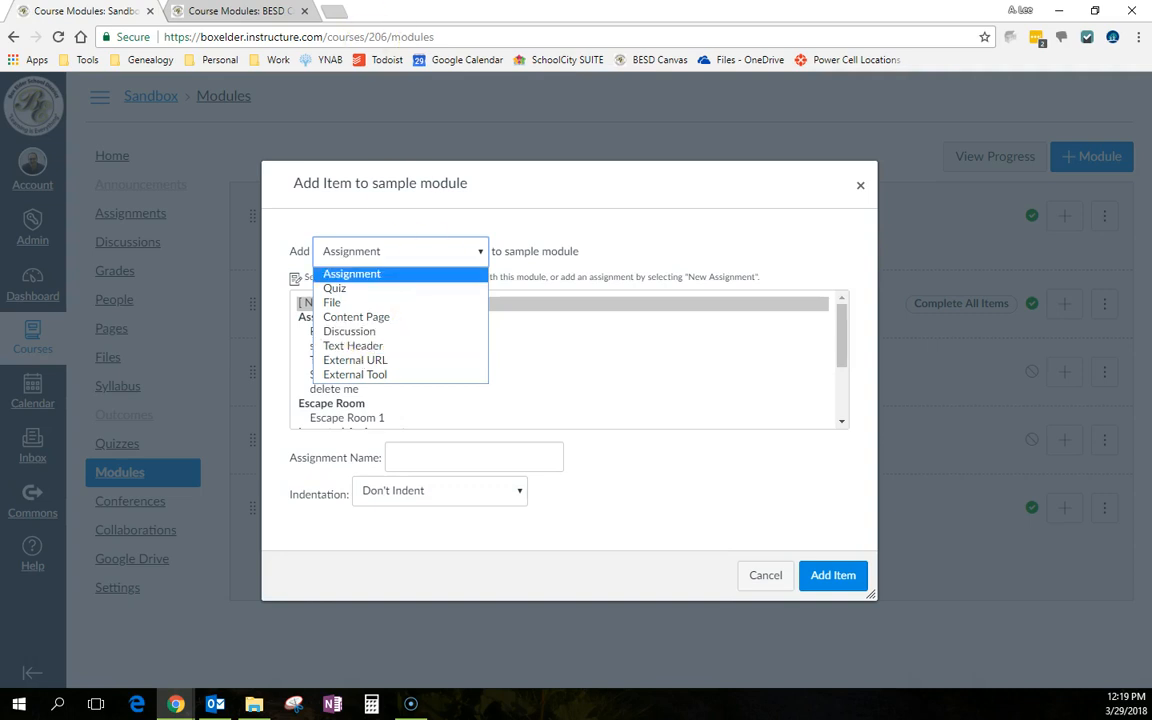
click(240, 10)
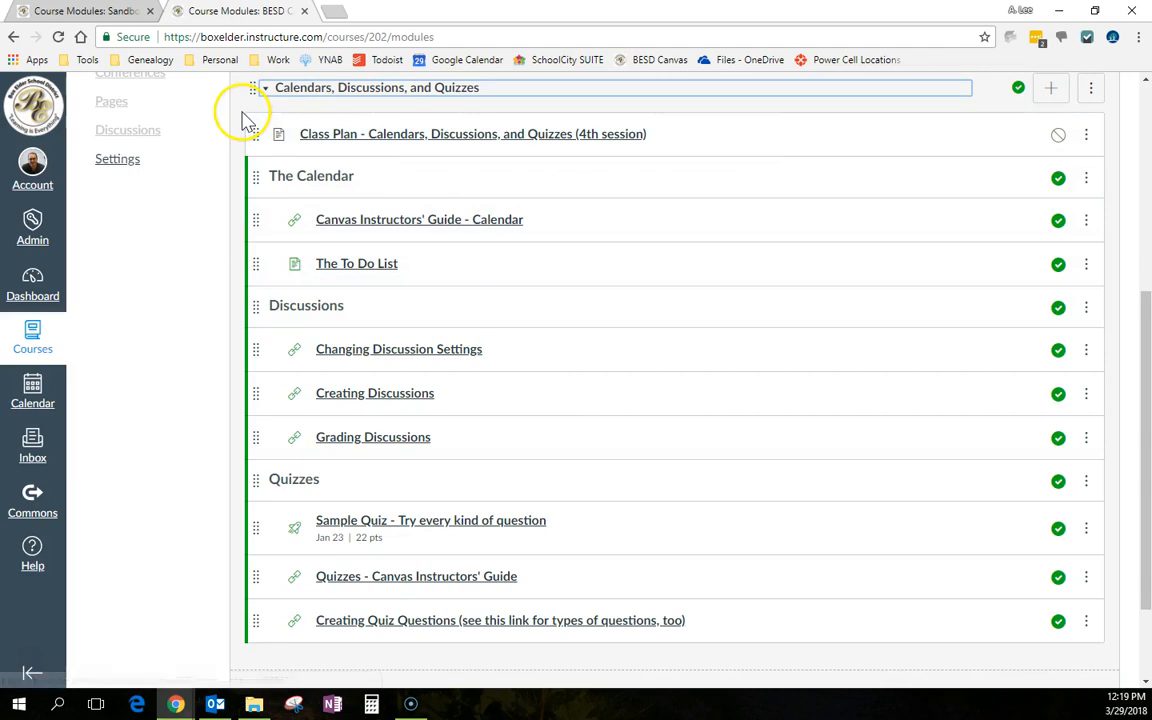
Back in the Sandbox tab, add the existing 'Rubric experimentation' assignment to 'sample module'
click(88, 14)
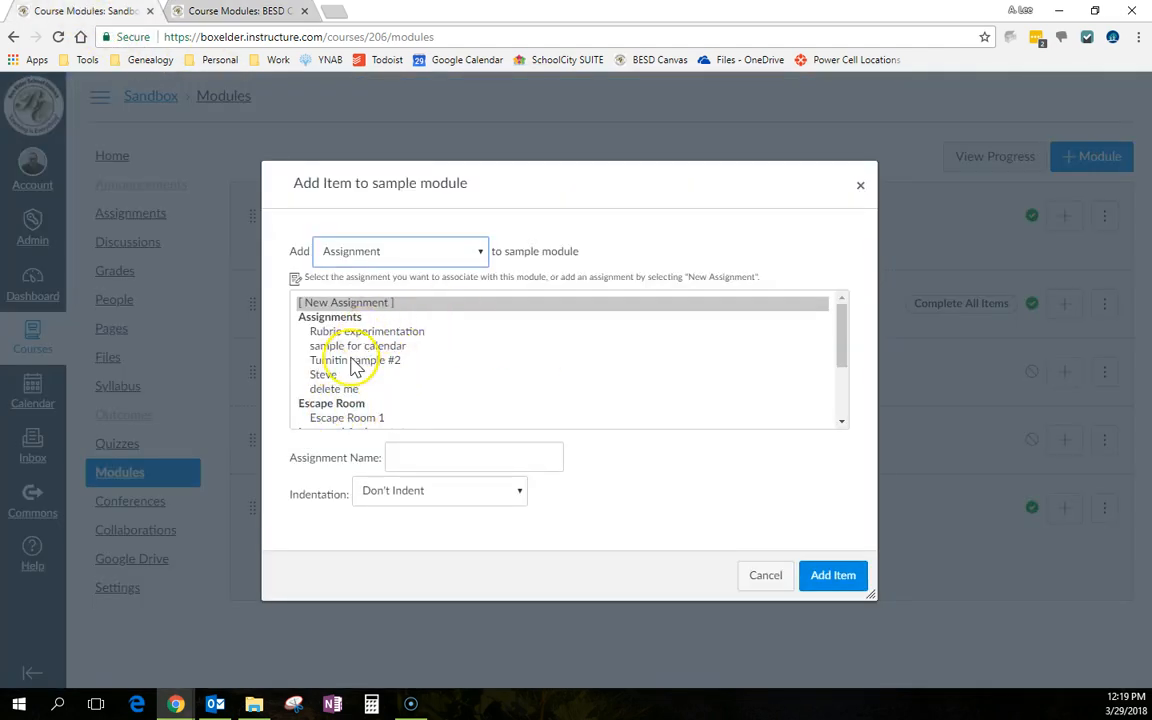
click(372, 332)
click(830, 578)
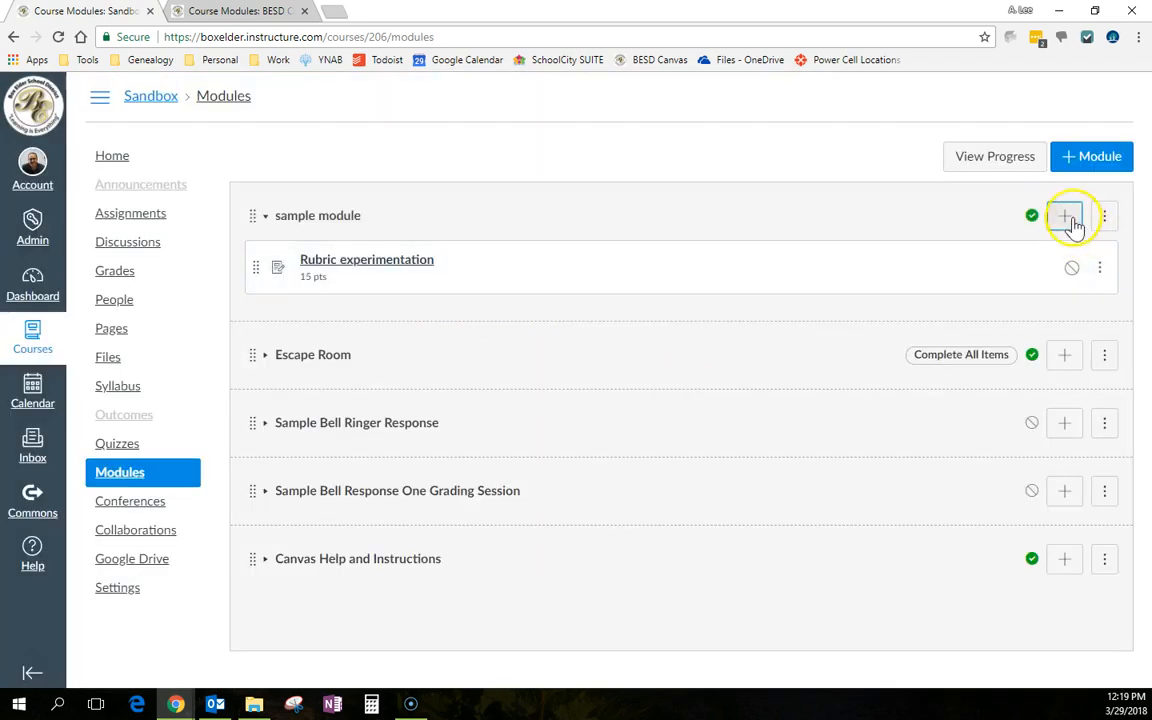
Add the existing quiz 'AP Test Question Logic Practice Quiz' to 'sample module'
click(1068, 217)
click(405, 254)
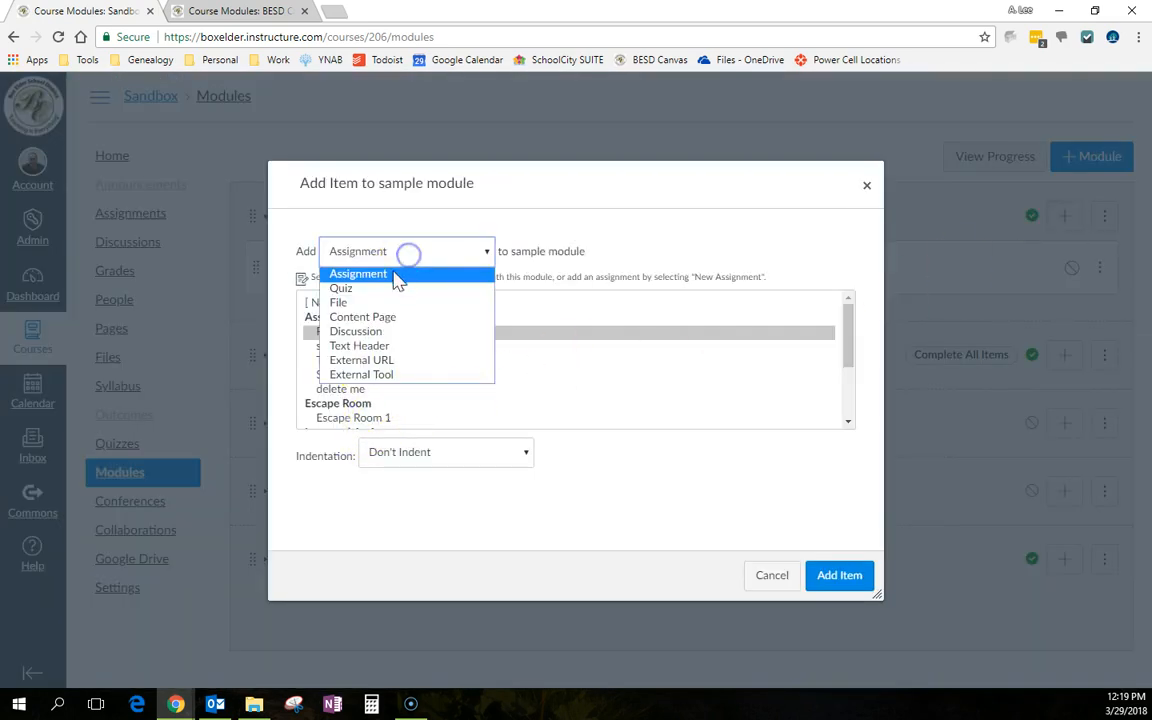
click(378, 290)
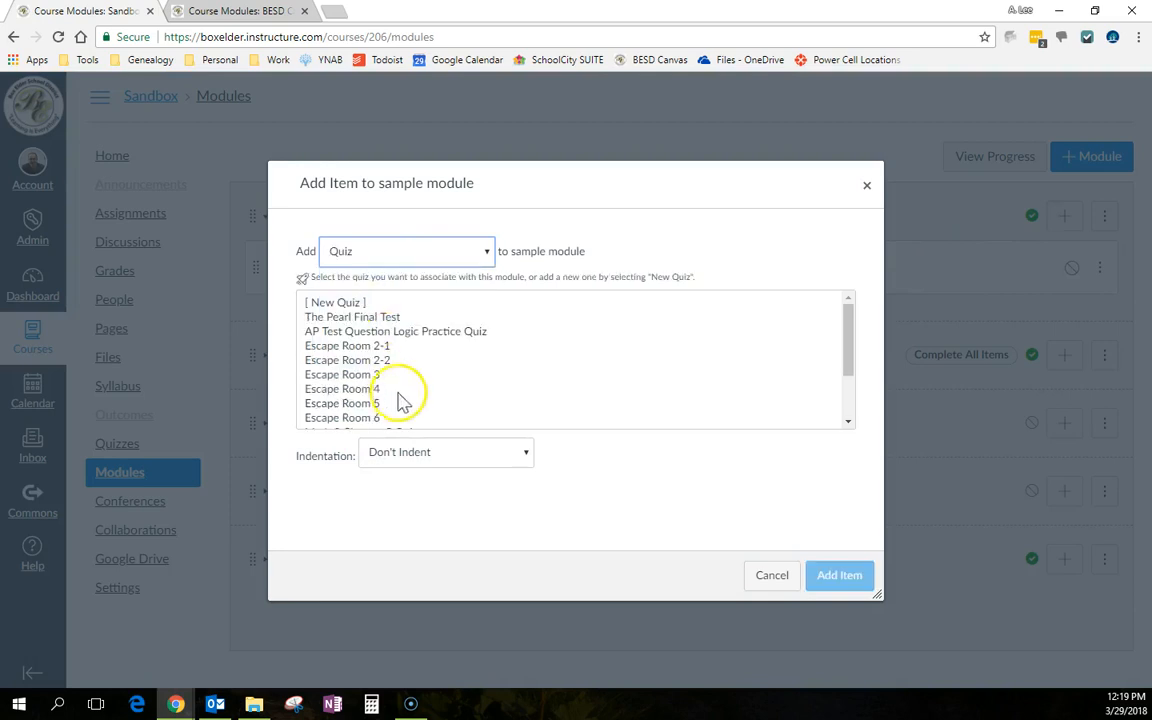
click(391, 331)
click(832, 578)
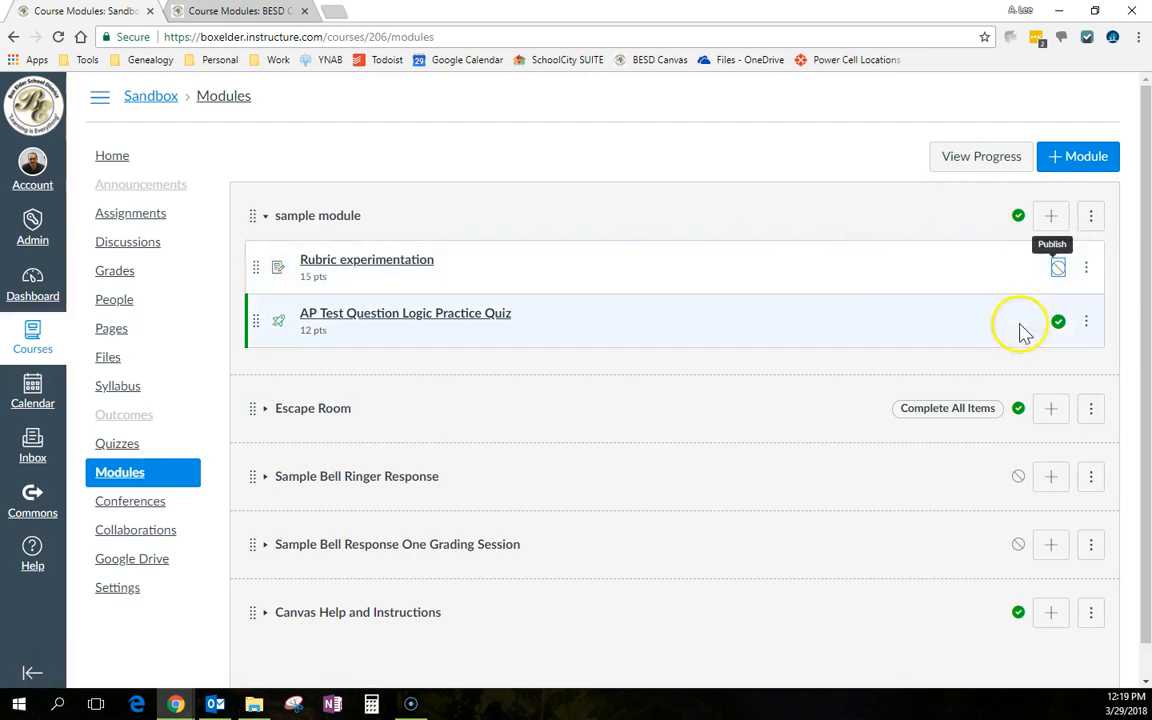
Publish the 'Rubric experimentation' item and open its item options menu
click(1057, 272)
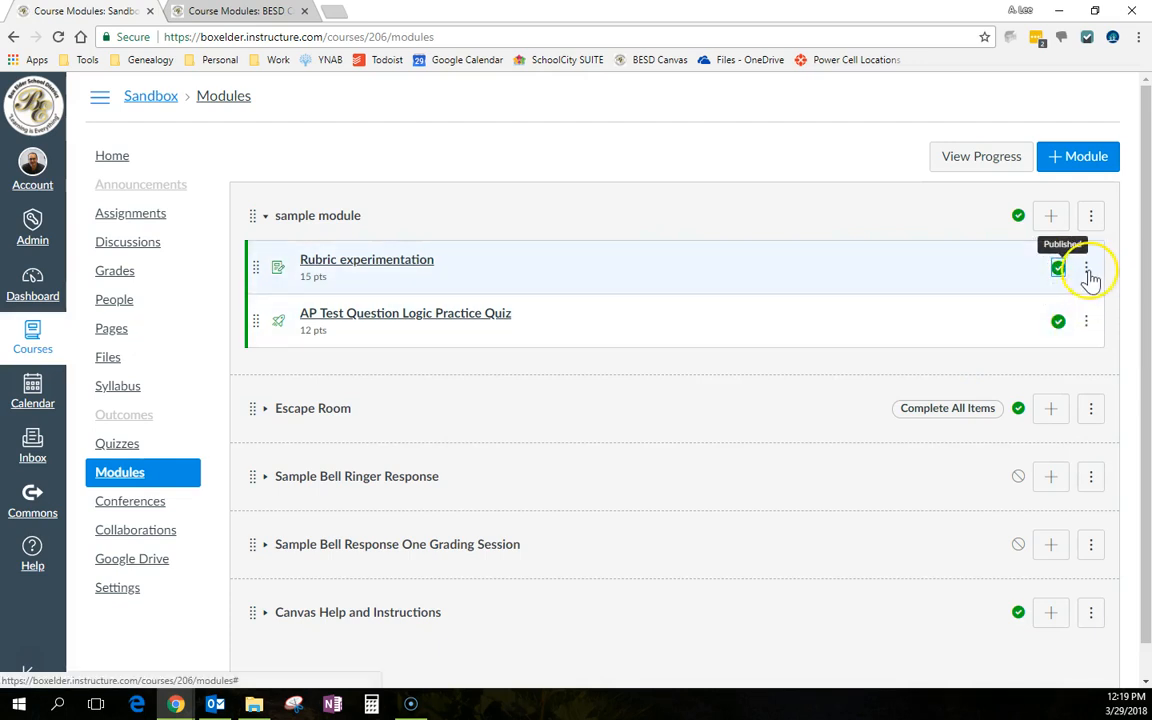
click(1086, 271)
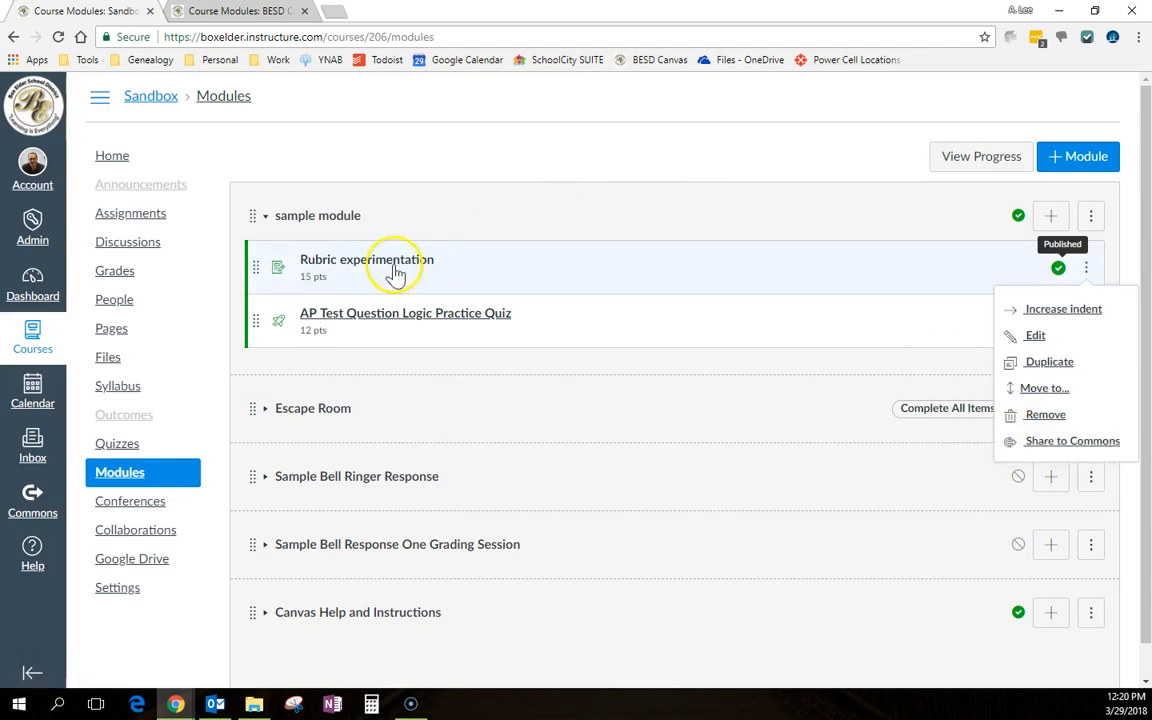
Reorder 'sample module' so the AP Test Question Logic Practice Quiz sits above 'Rubric experimentation'
click(267, 410)
drag(252, 319, 284, 254)
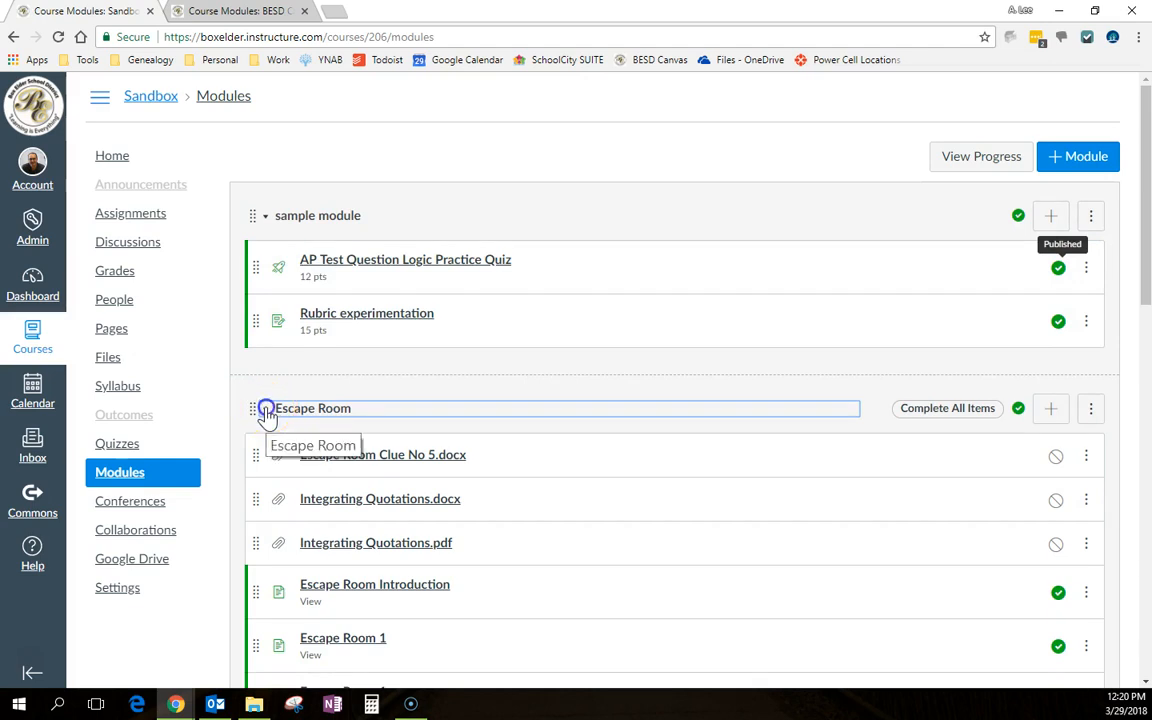
click(267, 410)
click(267, 225)
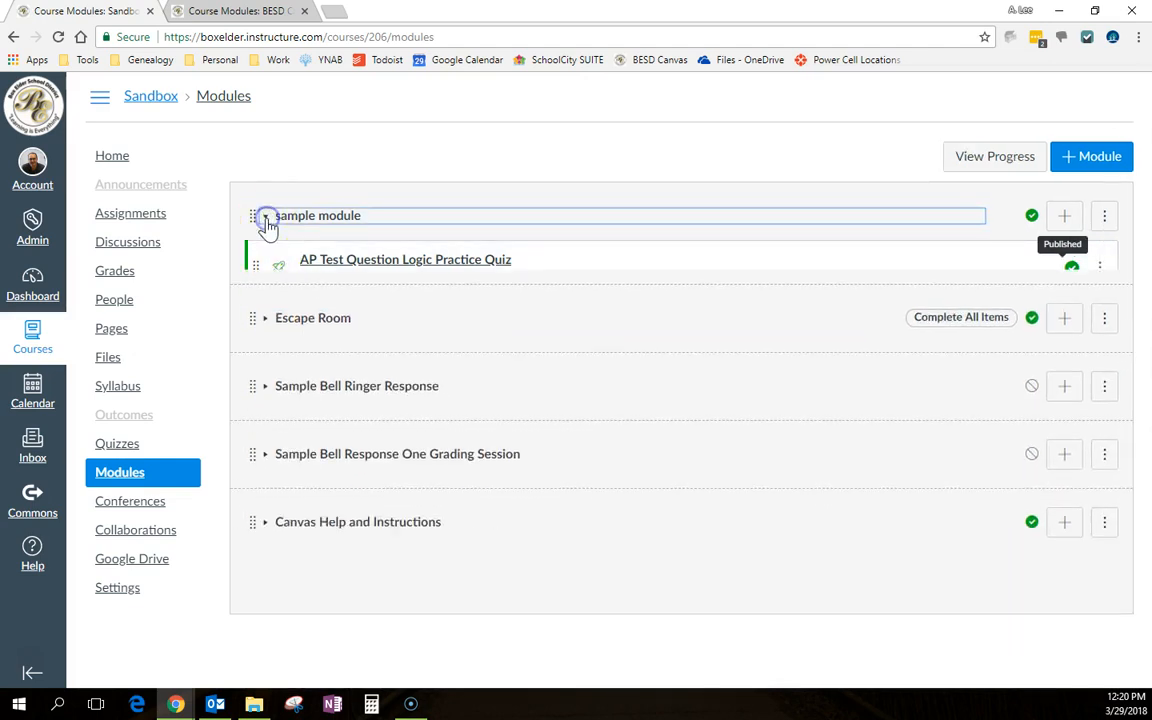
click(267, 225)
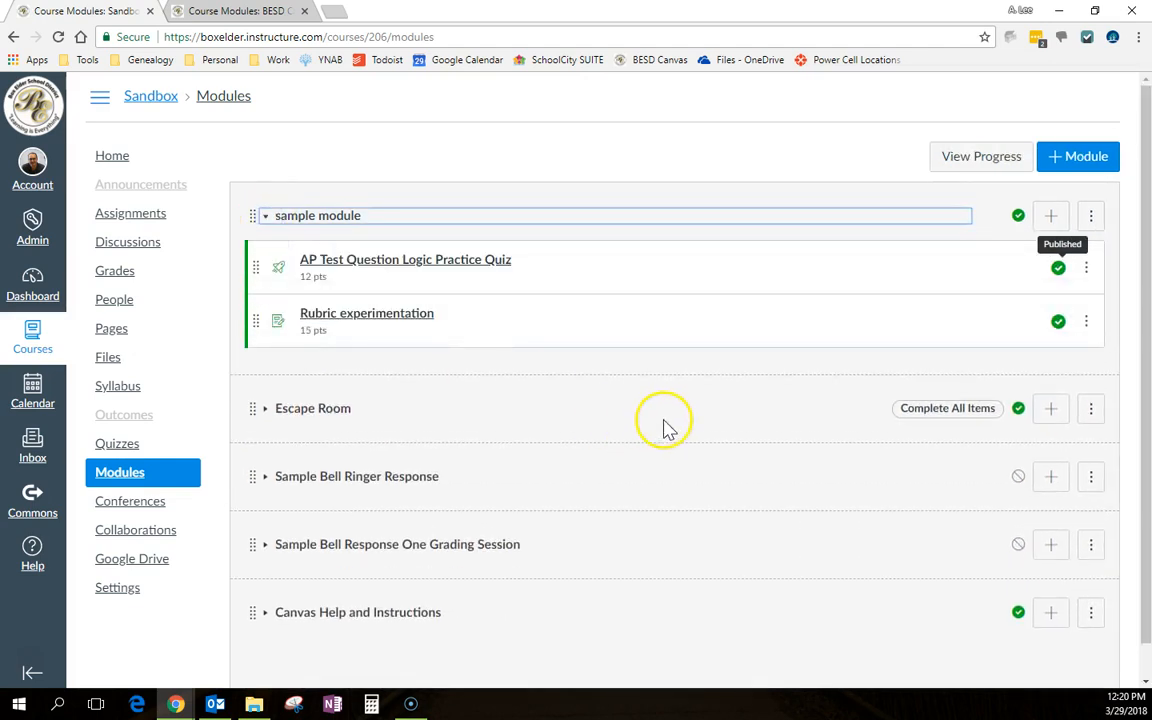